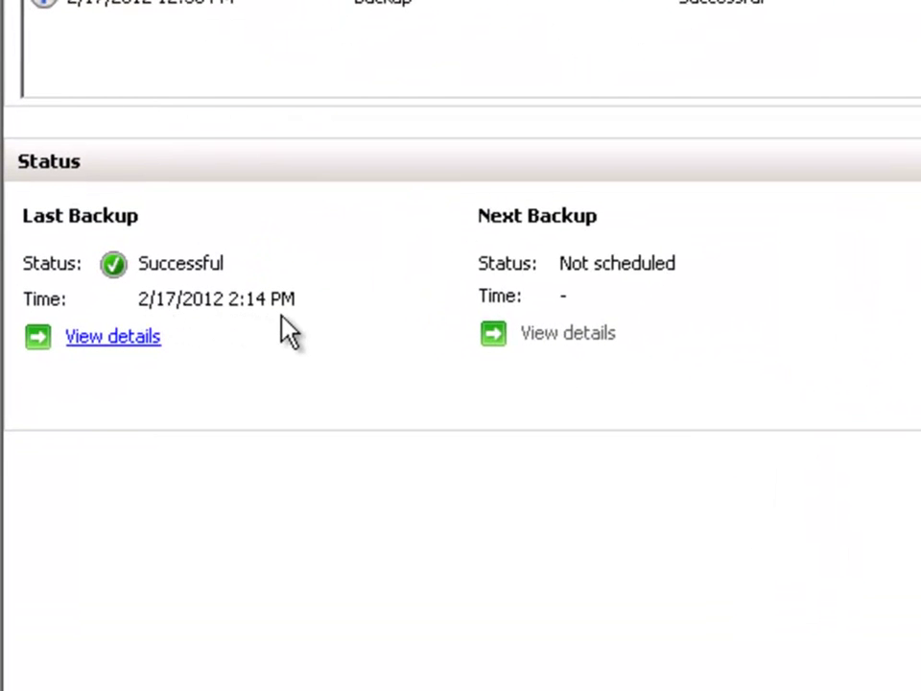
Review the last backup's details: a successful 466.81 MB full backup of G: and I: at 2:14 PM
click(117, 338)
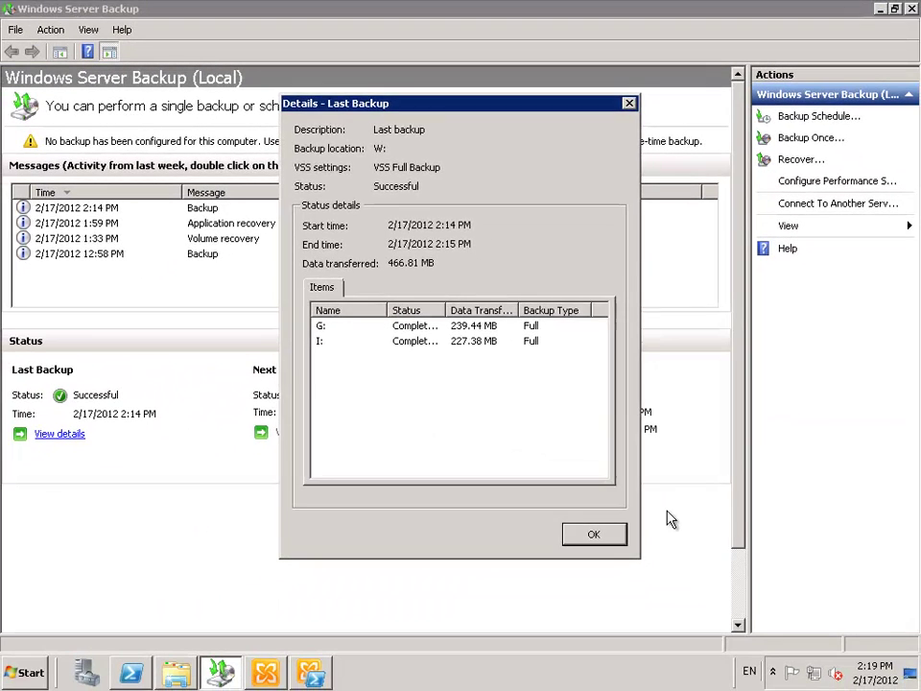
click(605, 540)
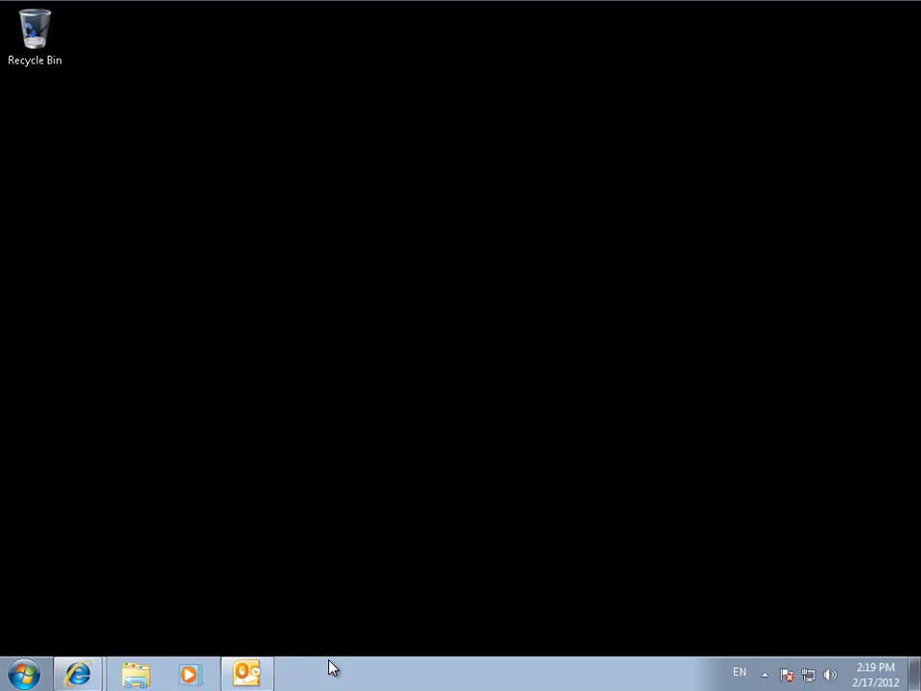
Bring Outlook back up on the Inbox holding the four messages from Sat 2/11
click(251, 673)
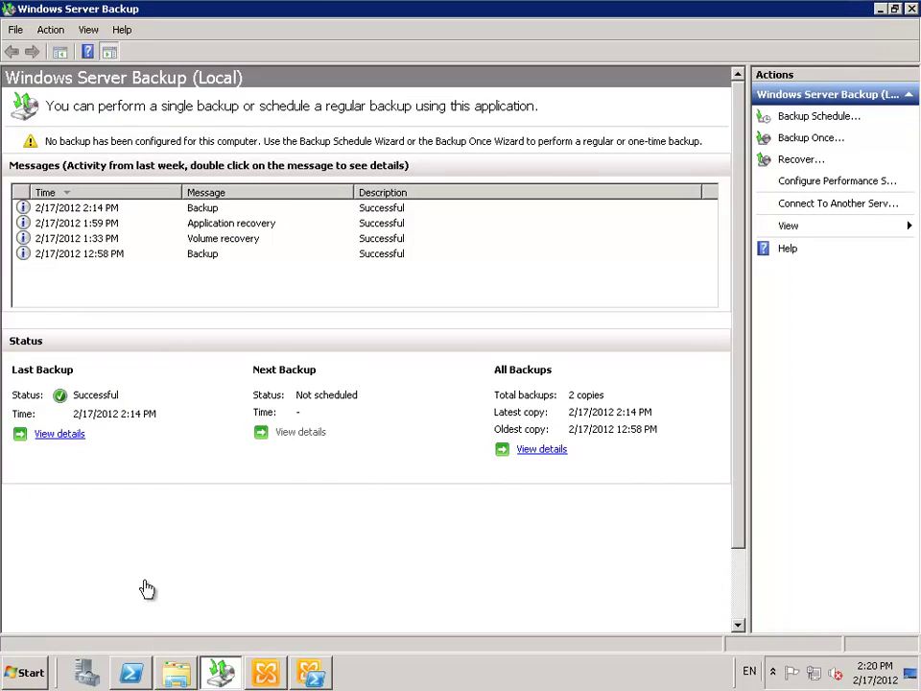
In Explorer, expand Data2 (I:) and open its Mailbox Database 2 folder
key(alt+Tab)
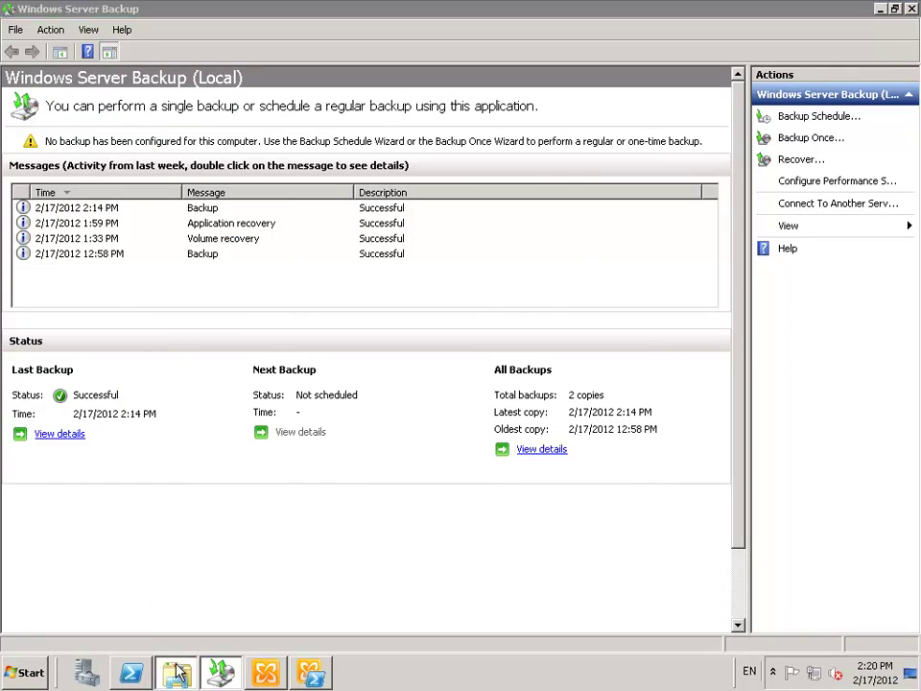
click(94, 370)
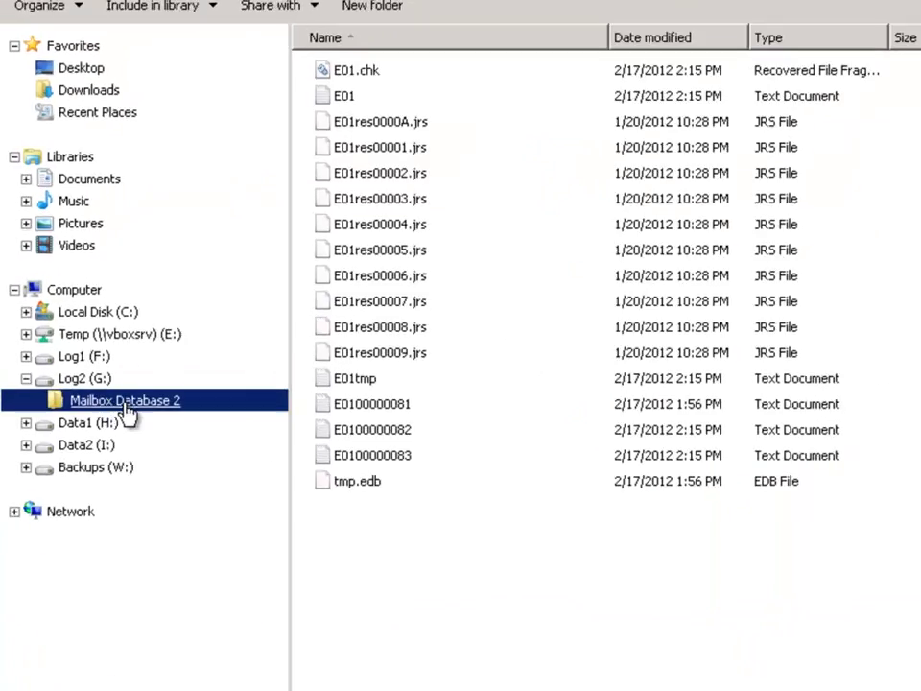
click(67, 404)
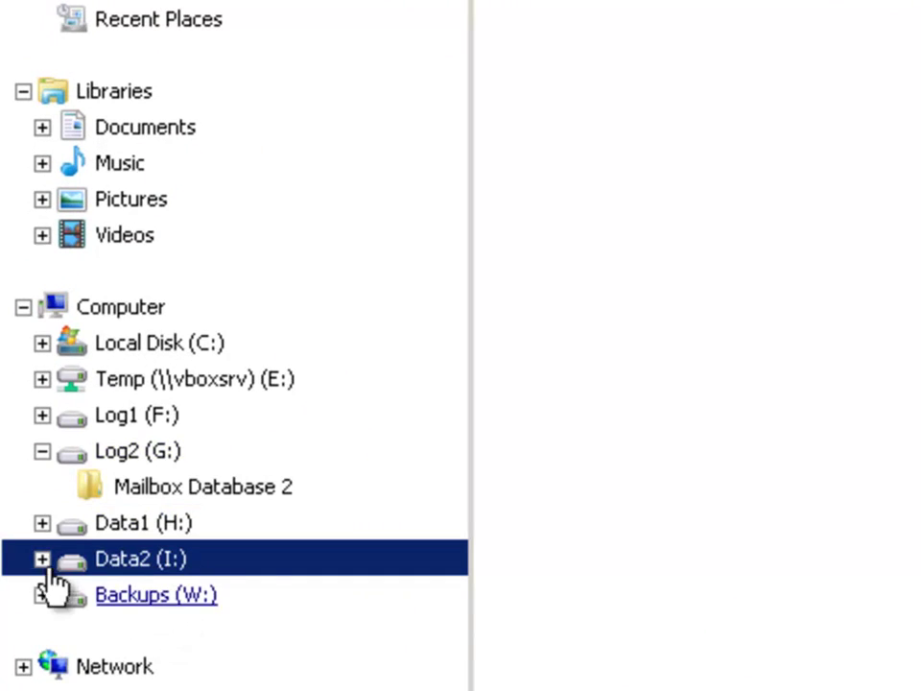
click(41, 559)
click(148, 595)
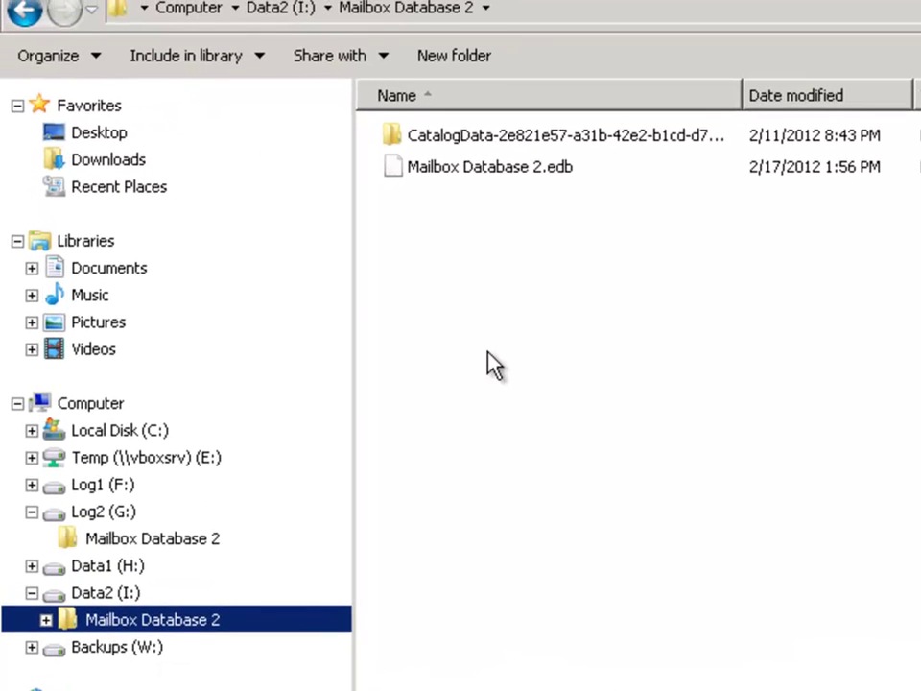
click(494, 364)
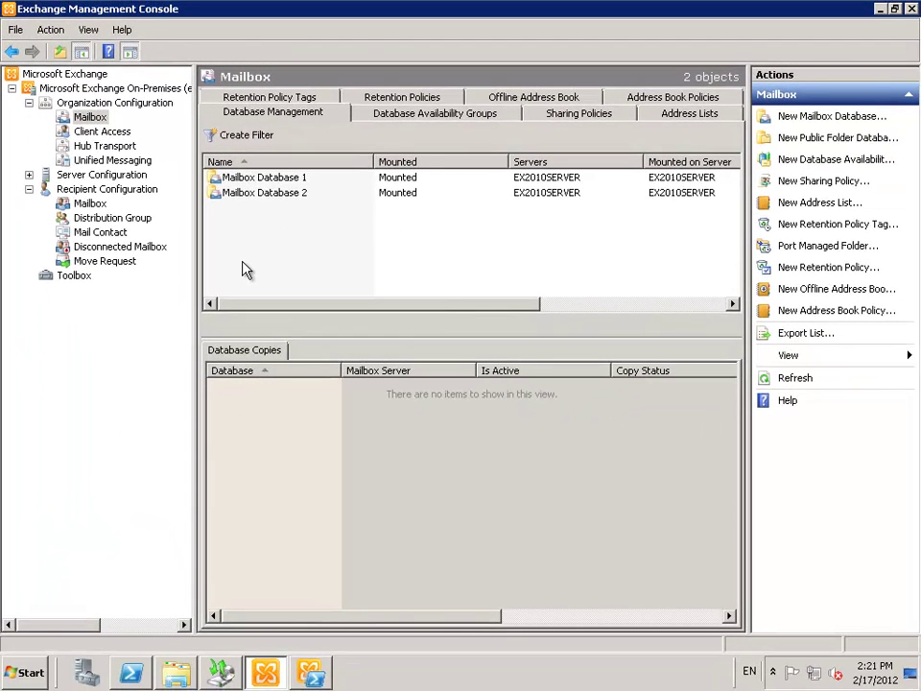
Send 'Test new mail since last backup' with body 'Test' to the external Gmail address
click(281, 195)
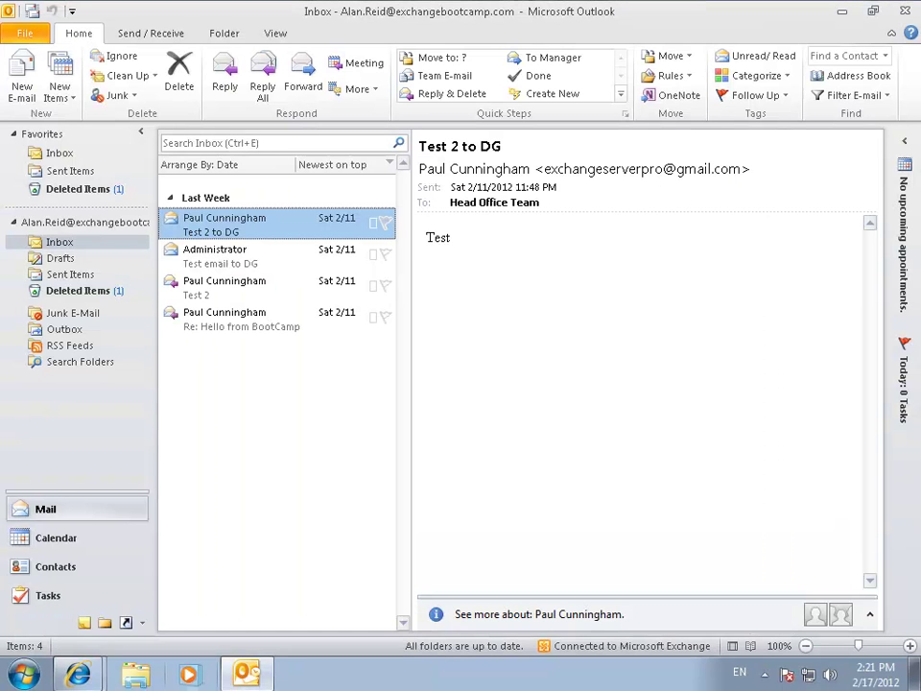
click(23, 85)
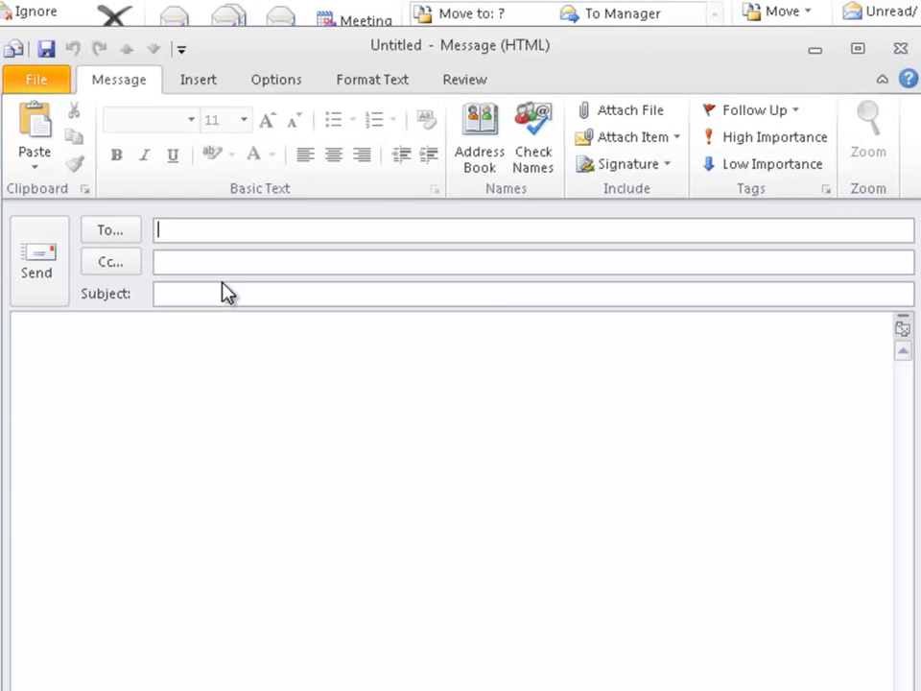
text(exc)
key(Return)
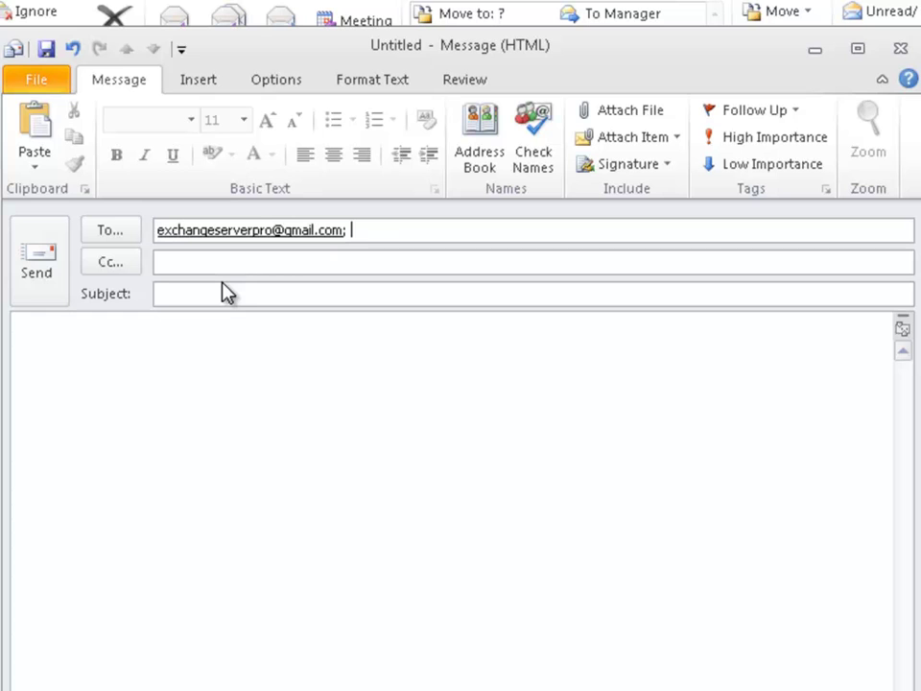
key(Tab)
key(Tab)
text(Test new mail since last backup)
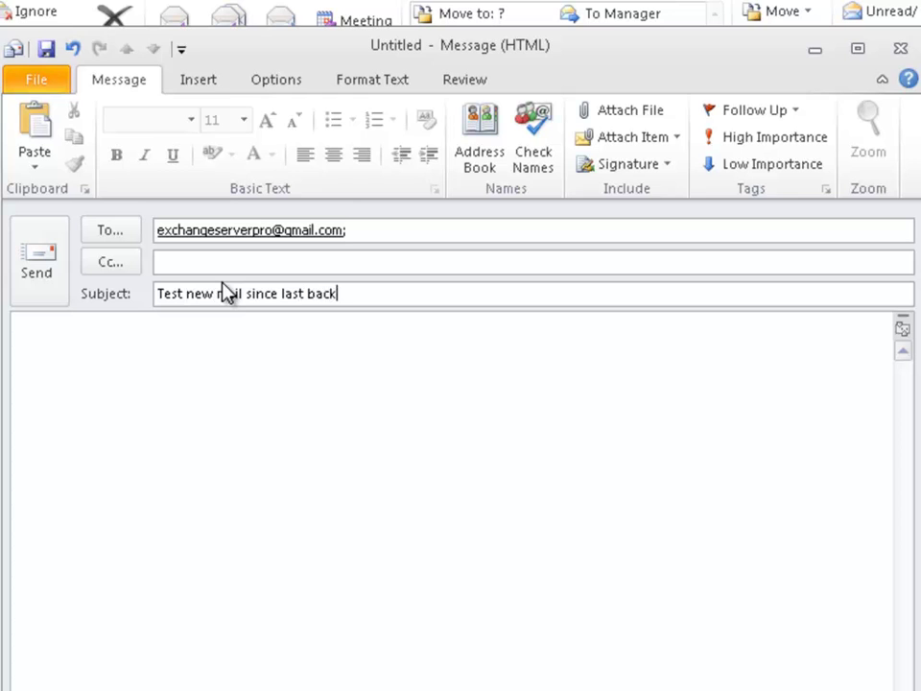
key(Tab)
text(Test)
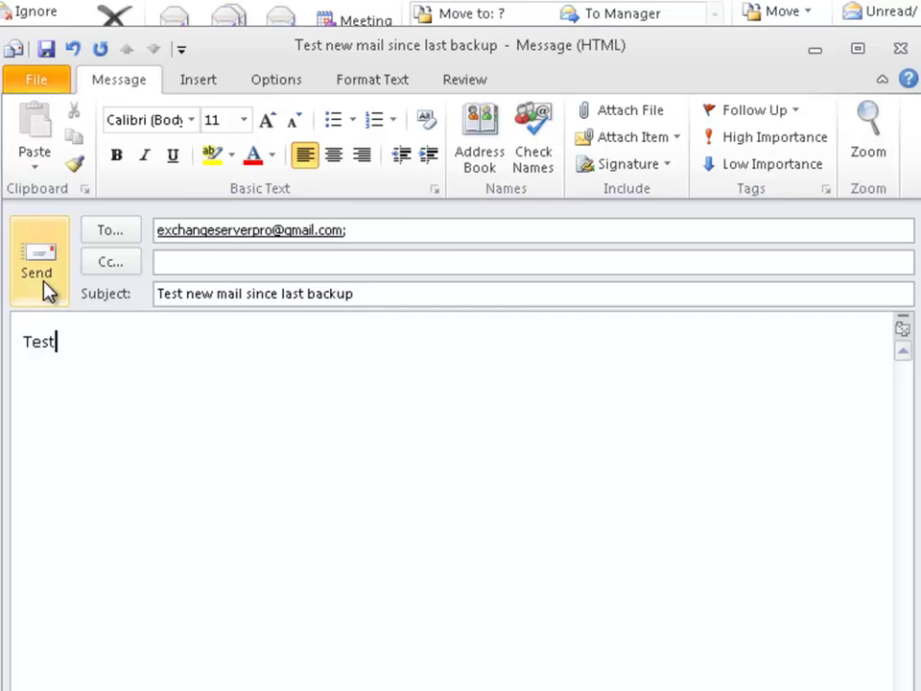
click(42, 288)
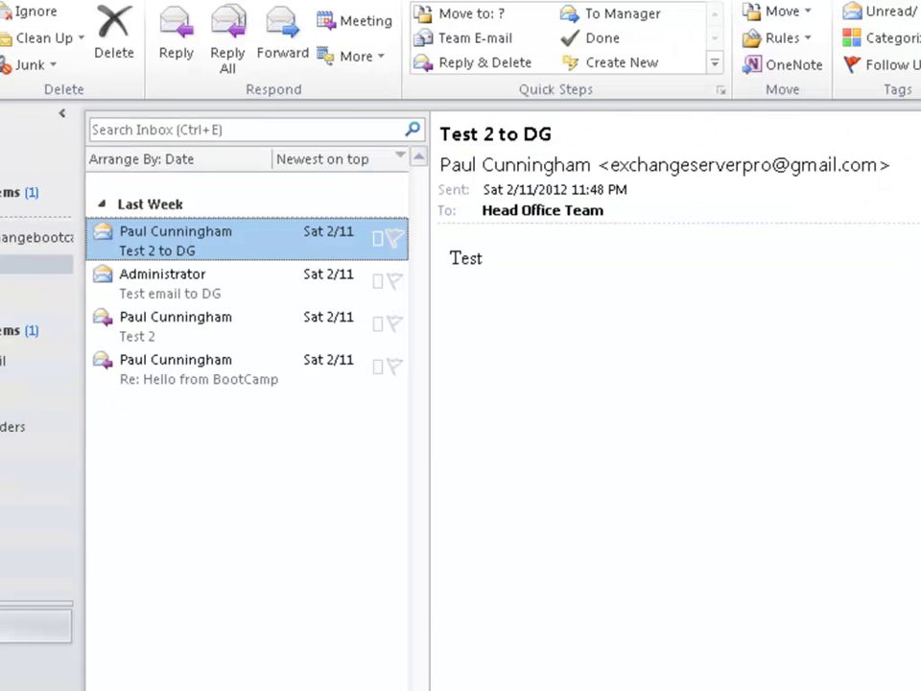
Confirm the test message is in Sent Items, then return to the Inbox
click(29, 308)
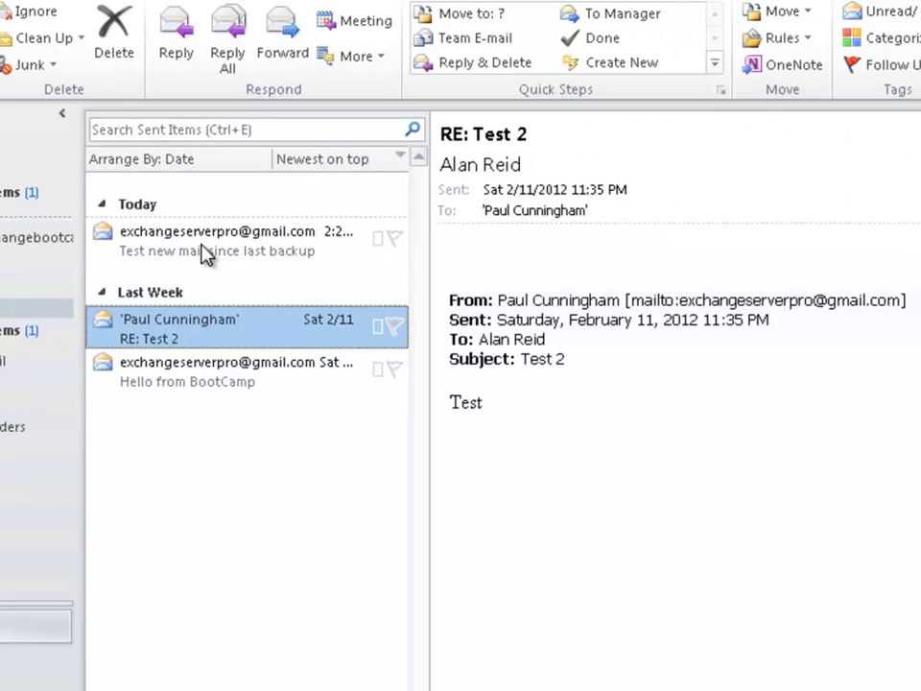
click(266, 256)
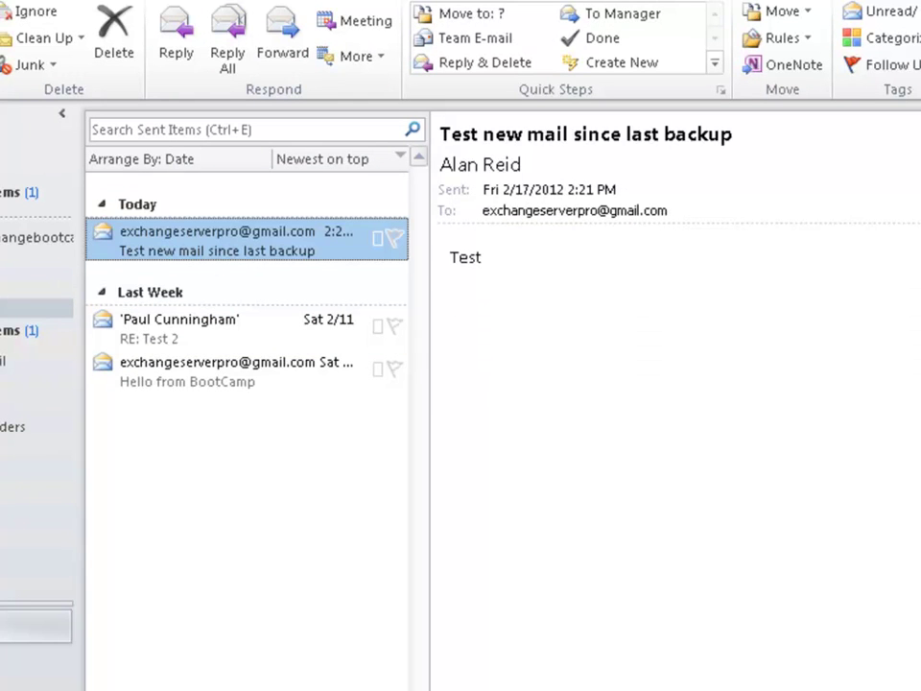
click(34, 264)
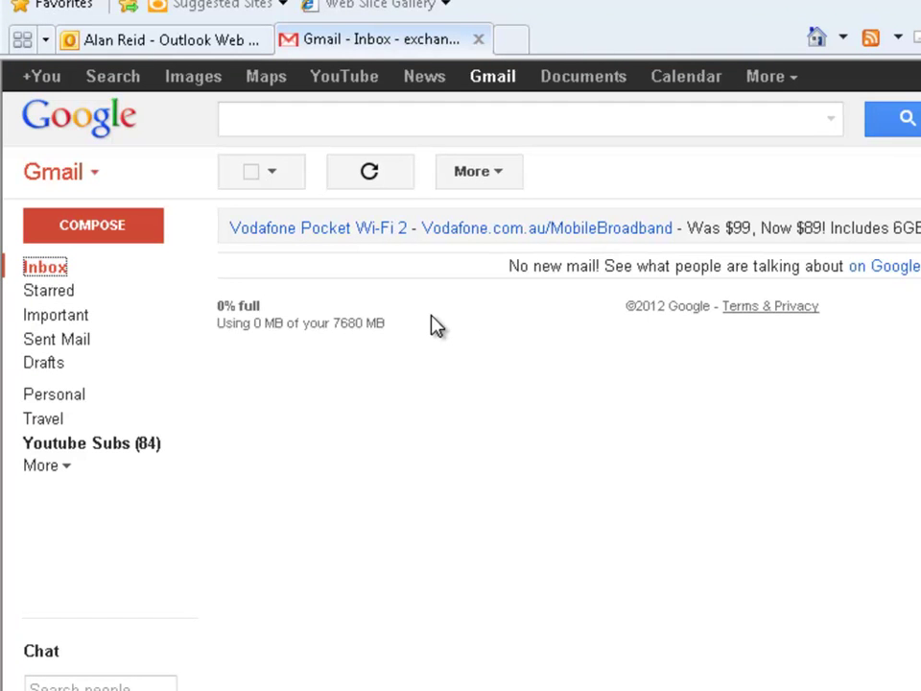
Refresh the Gmail inbox, open 'Test new mail since last backup' and send a reply
click(35, 268)
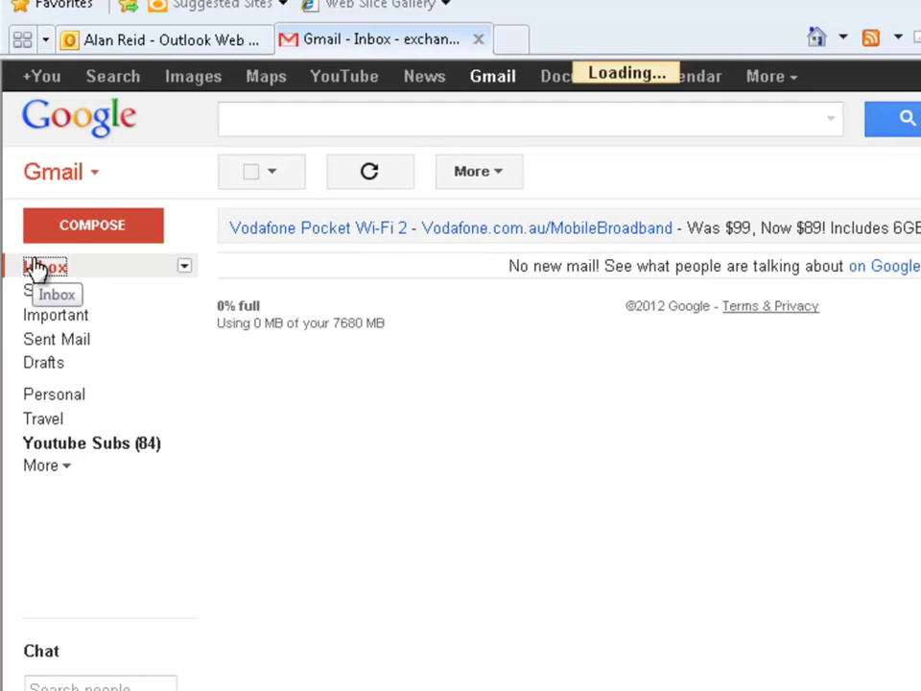
click(386, 269)
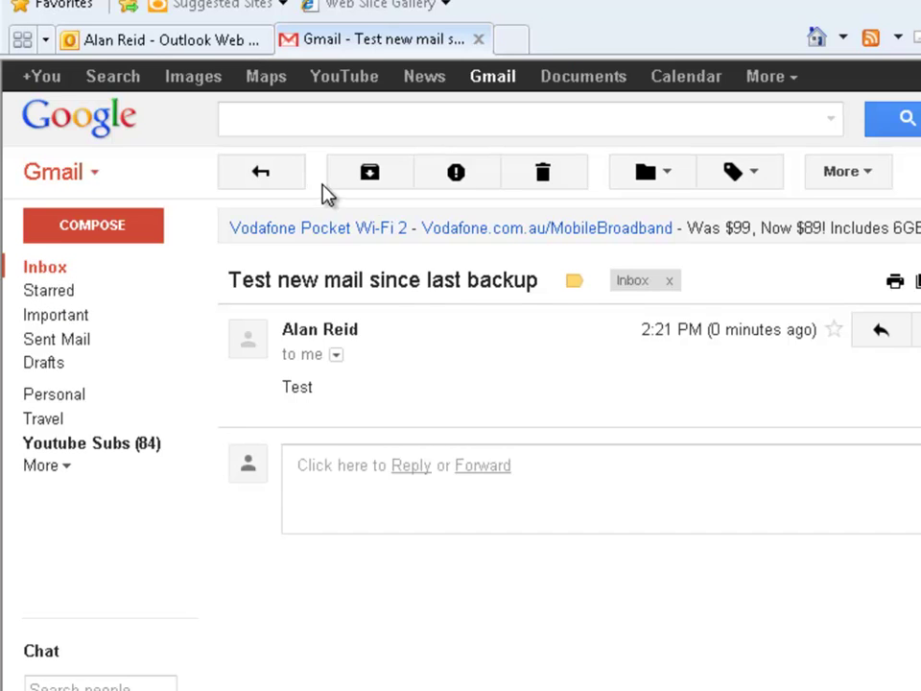
click(880, 330)
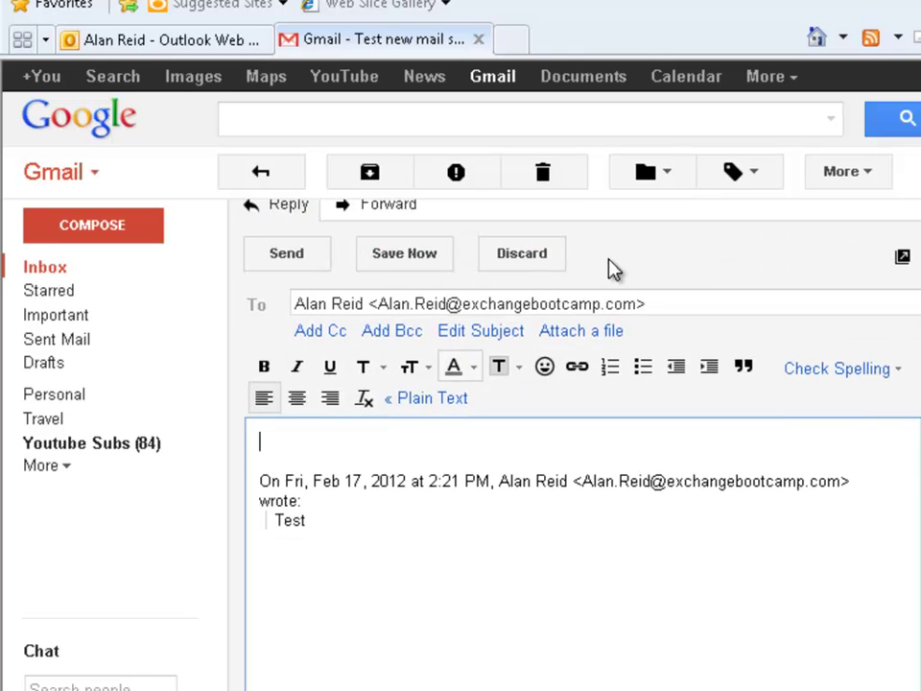
click(276, 266)
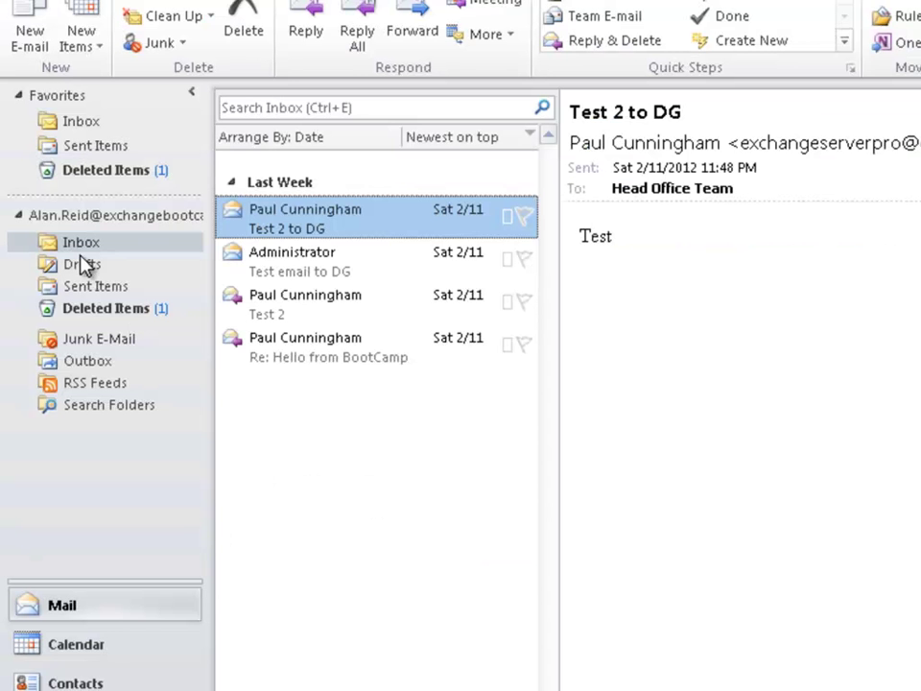
Show the 'Re: Test new mail since last backup' reply from Outlook's Inbox in the reading pane
click(78, 244)
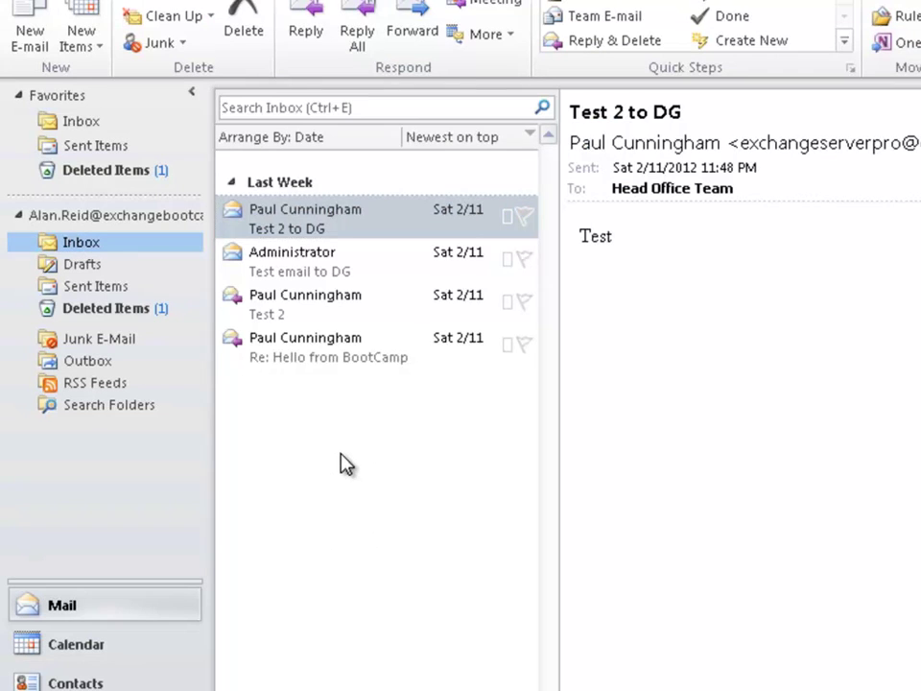
click(361, 221)
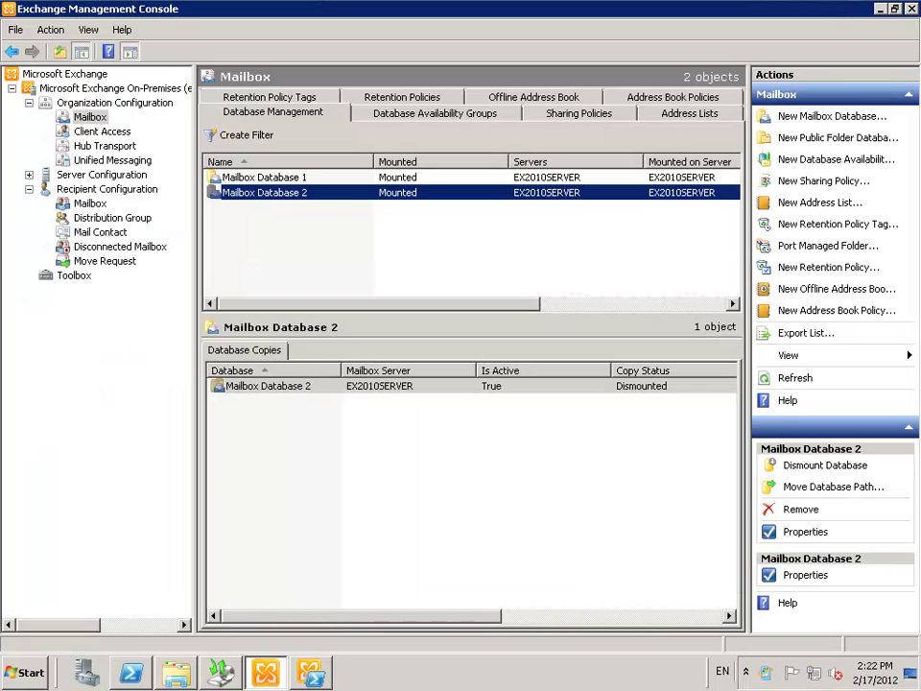
Dismount Mailbox Database 2 and check that it now shows as Dismounted
right_click(322, 198)
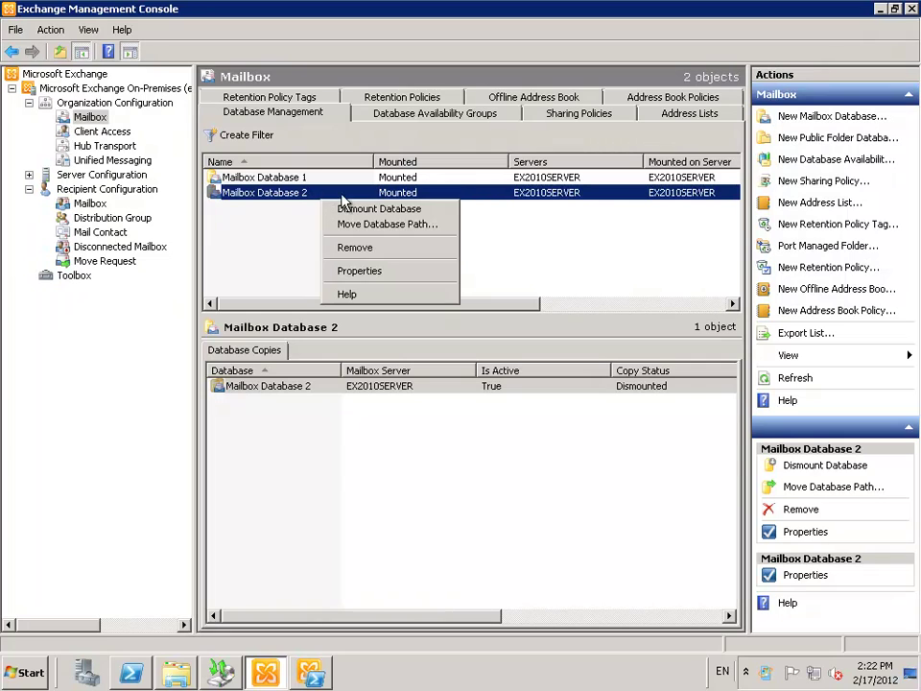
click(378, 209)
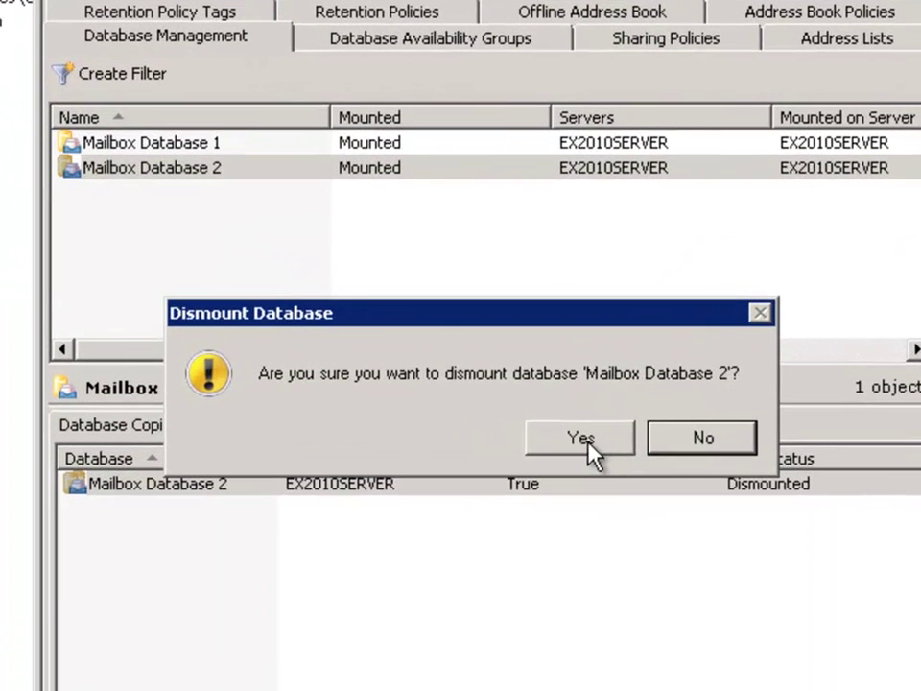
click(531, 359)
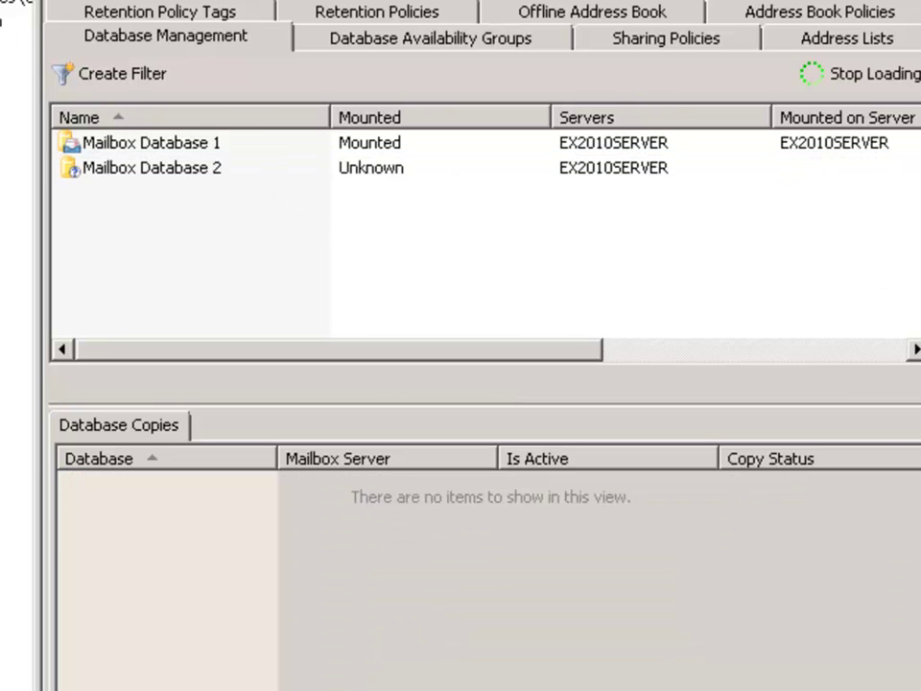
click(363, 180)
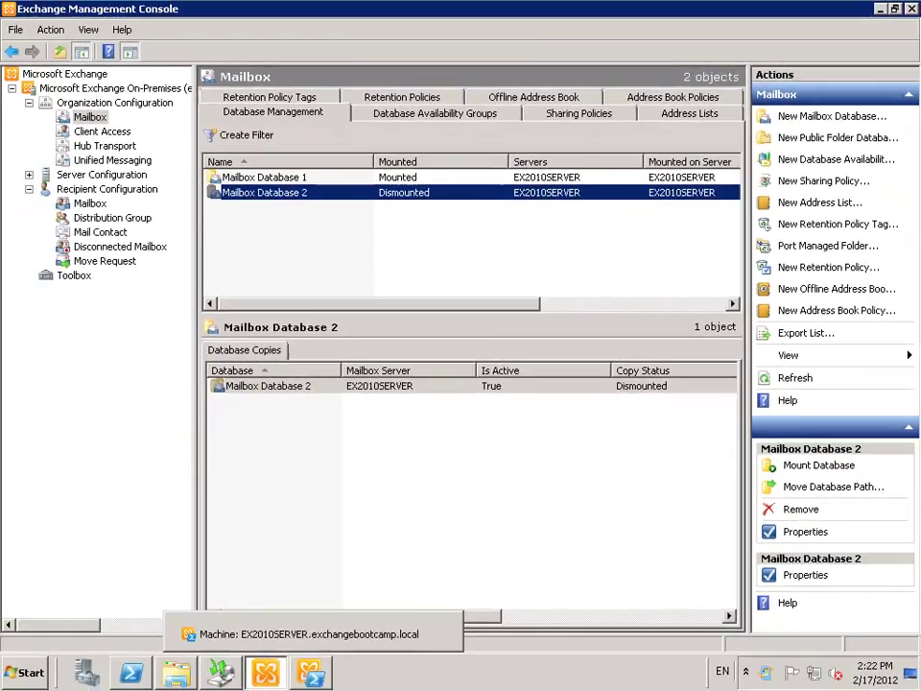
click(182, 672)
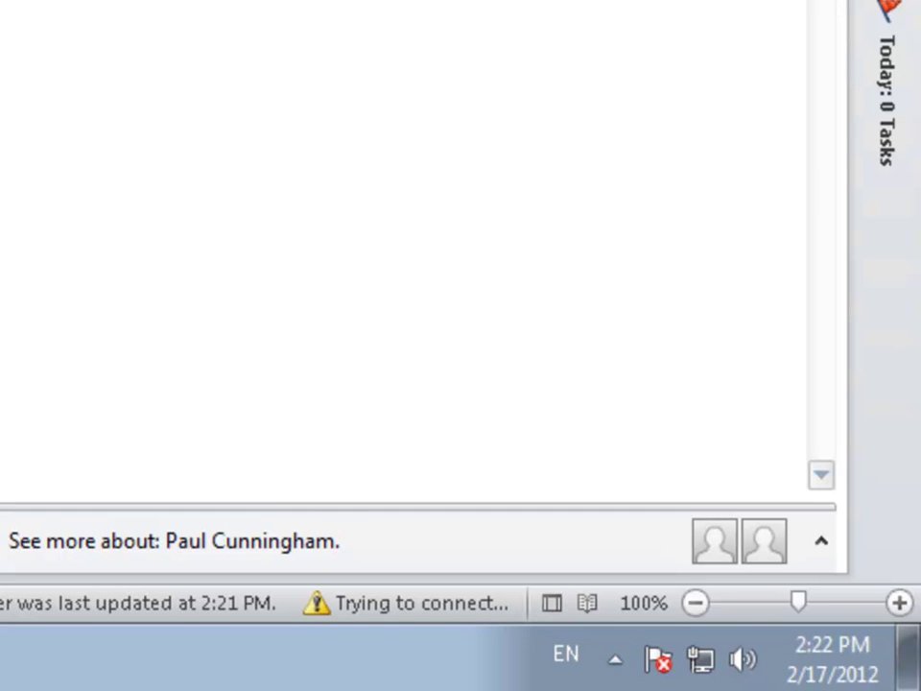
Sign in to Outlook Web App with the user's name and password, get the mailbox-unavailable error, then minimize
key(alt+Tab)
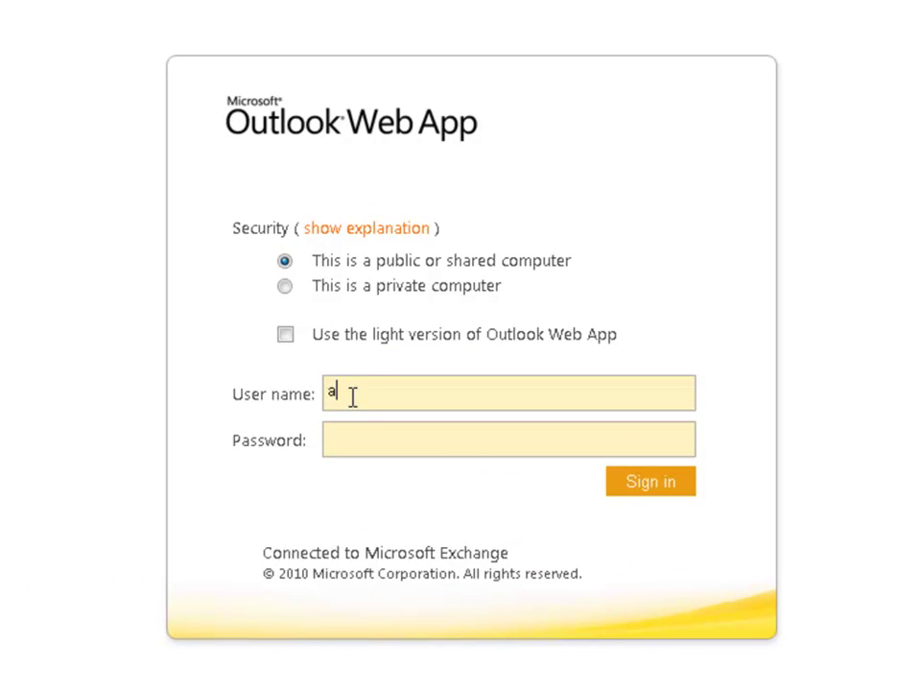
text(reid)
key(Tab)
text(•••••••••)
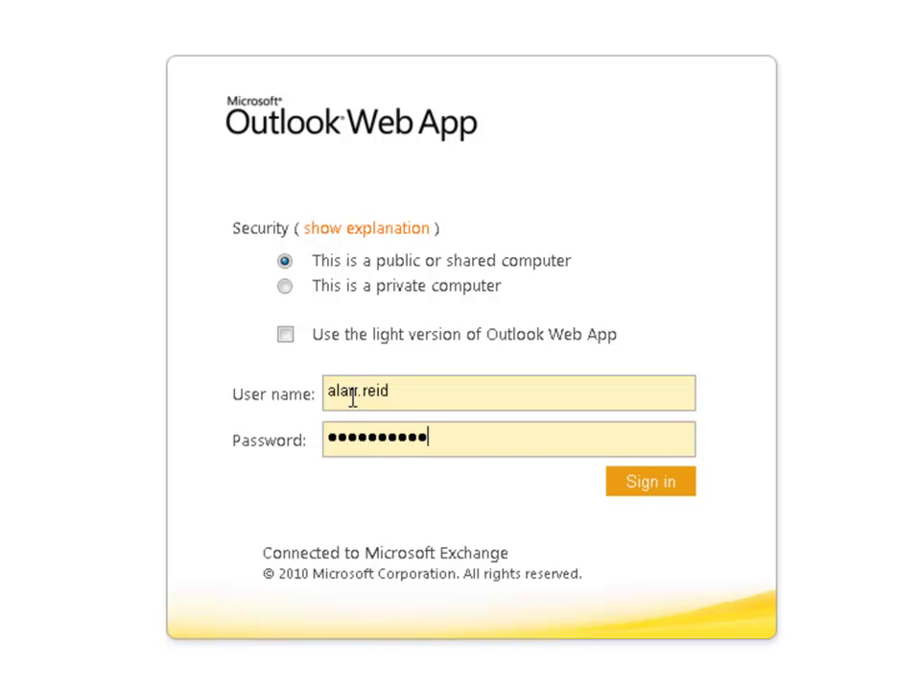
text(•)
key(Return)
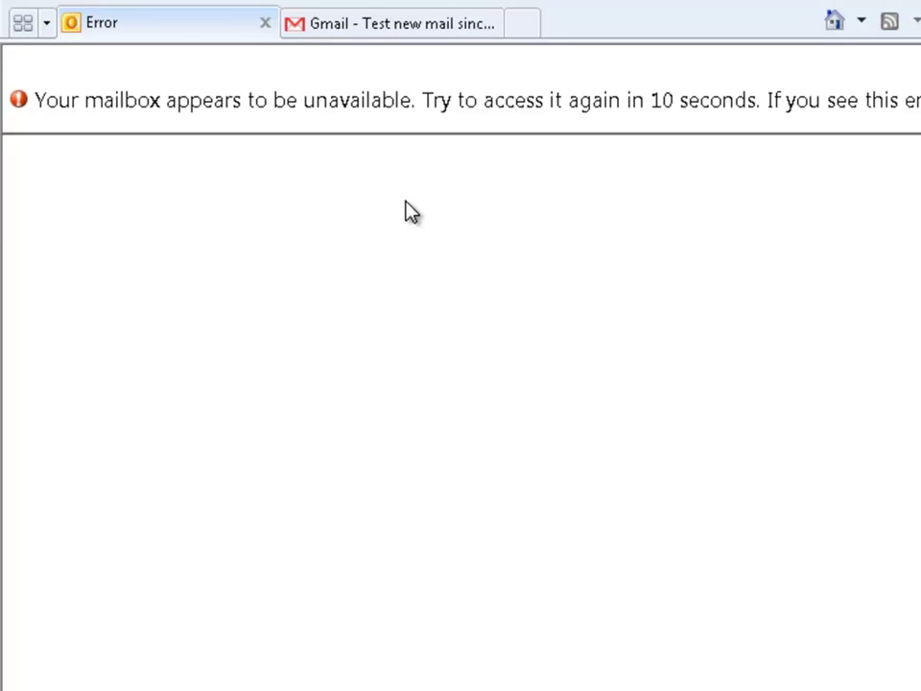
click(842, 11)
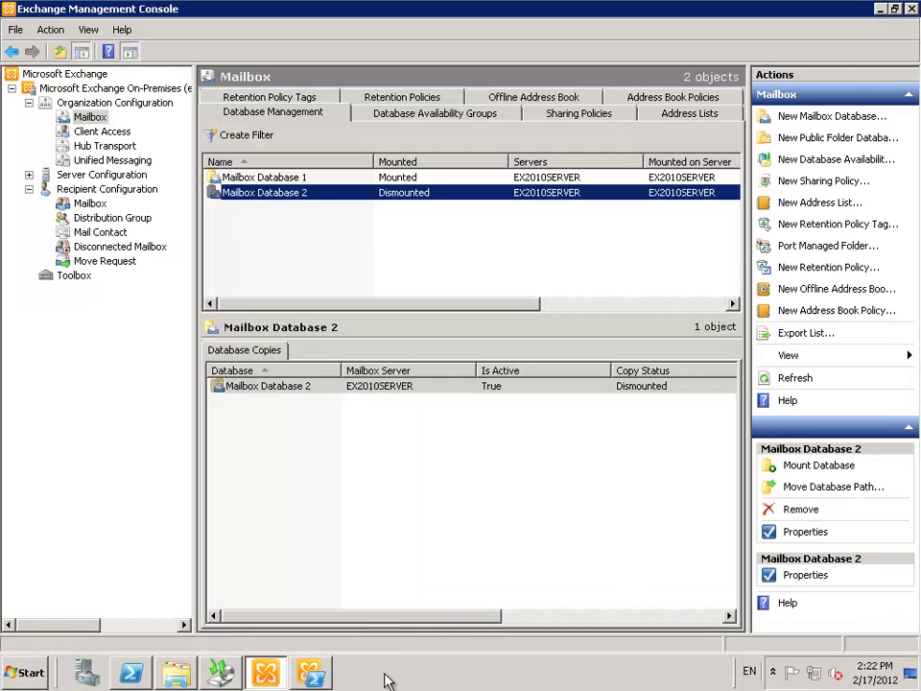
Delete Mailbox Database 2.edb and its catalog folder from I:\Mailbox Database 2
click(176, 672)
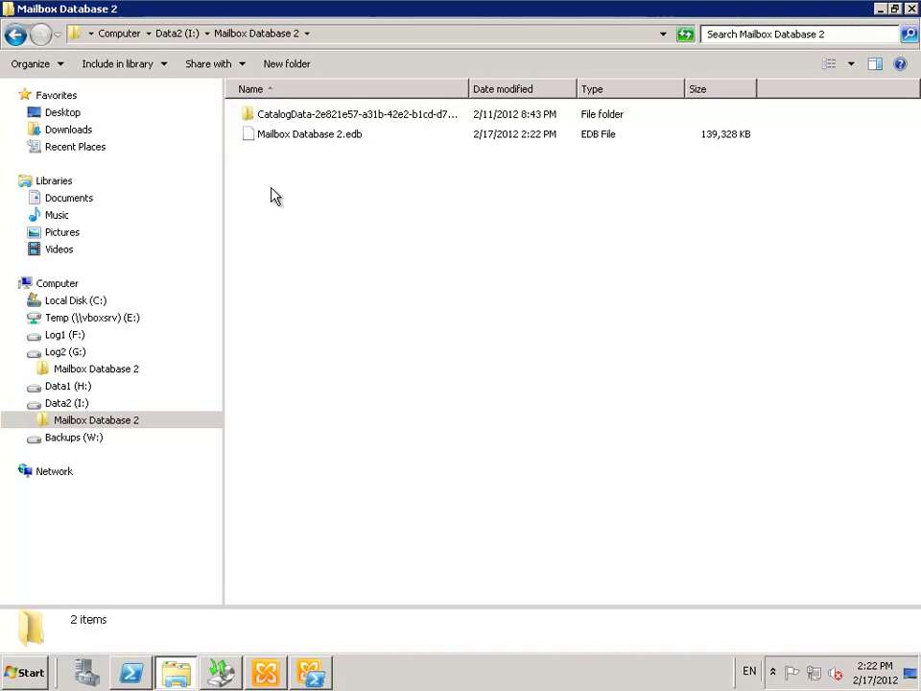
click(65, 404)
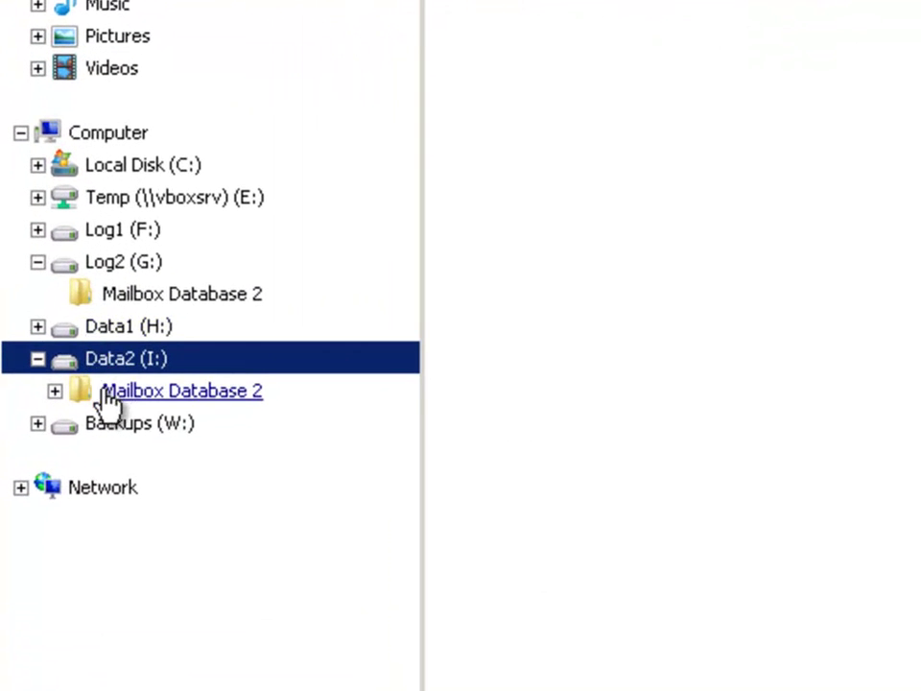
click(101, 402)
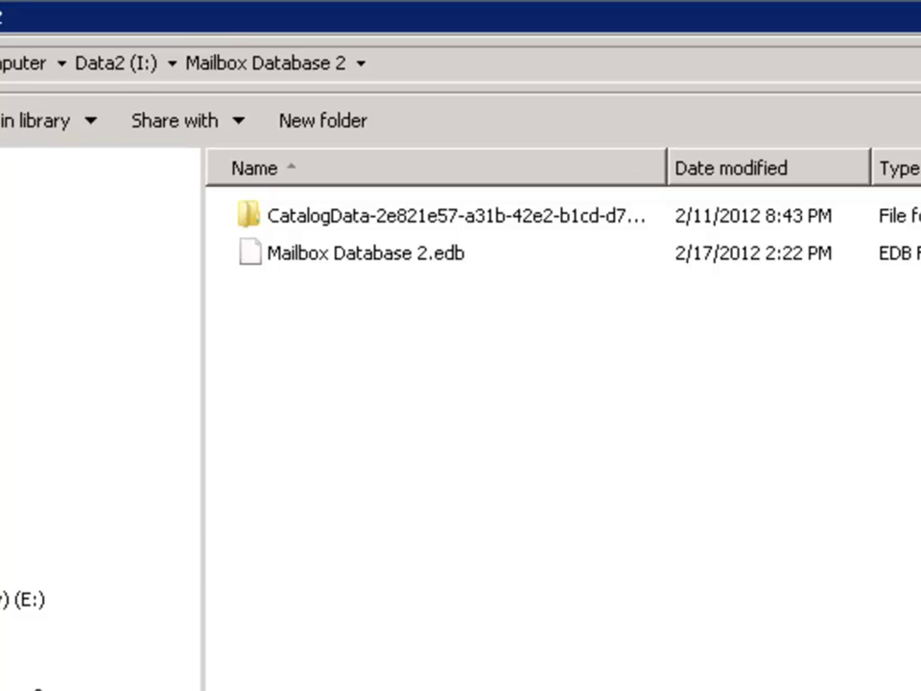
click(375, 257)
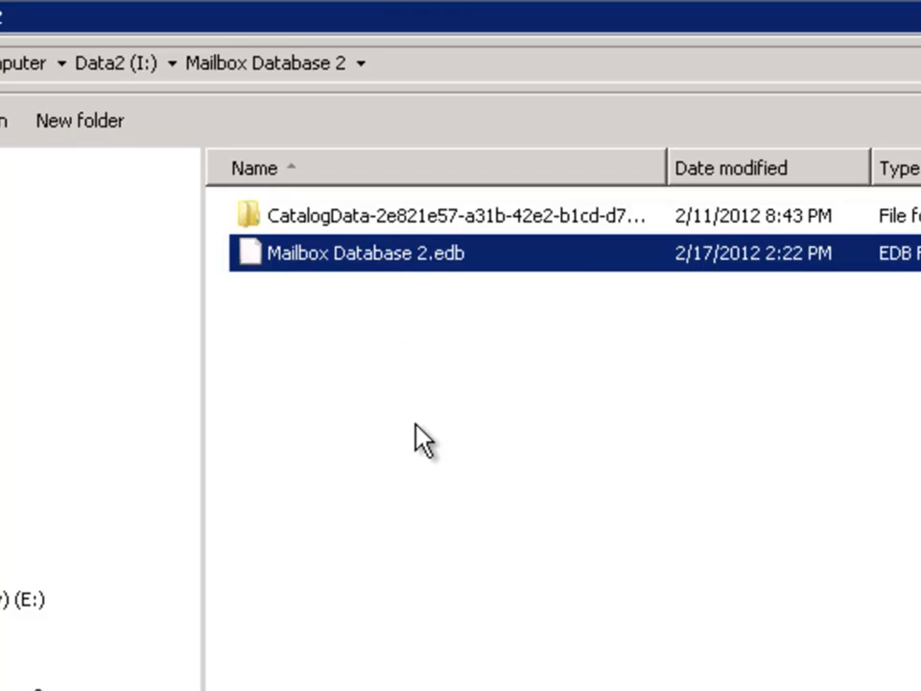
key(shift+Up)
key(Delete)
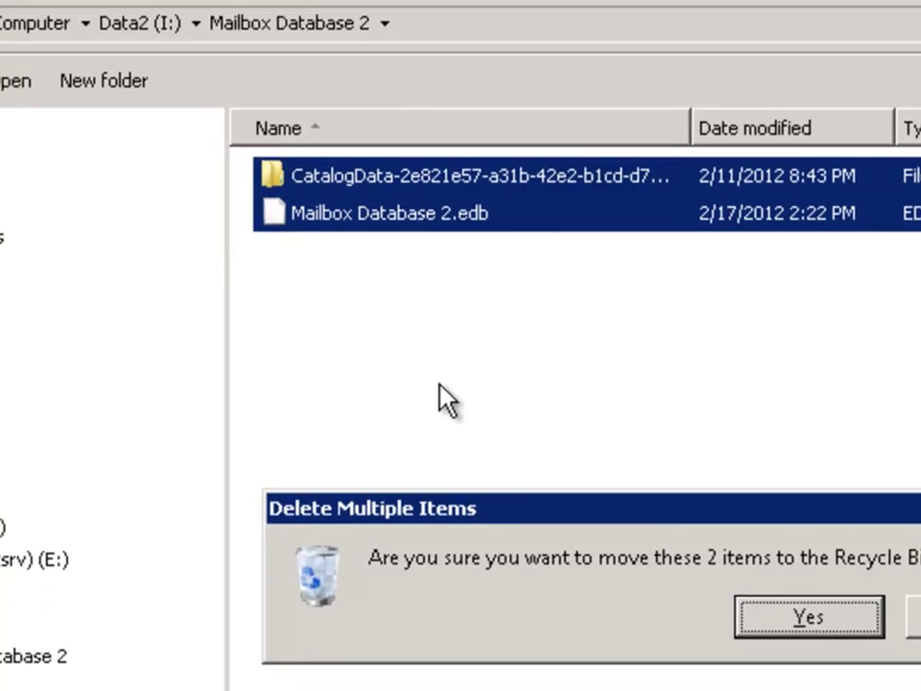
key(Return)
Delete the now-empty Mailbox Database 2 folder, leaving Data2 (I:) empty
click(123, 393)
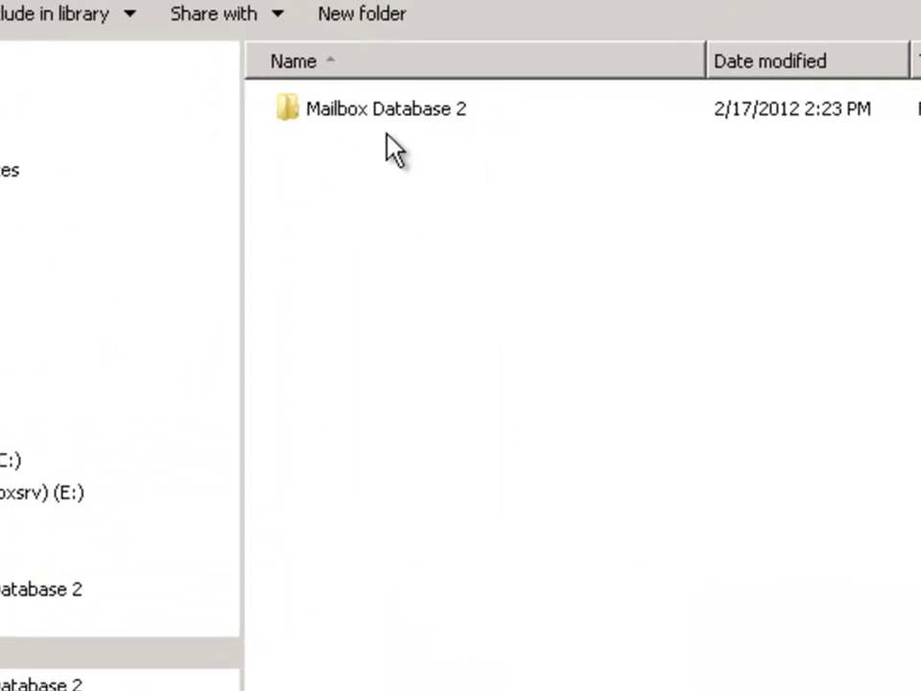
click(383, 122)
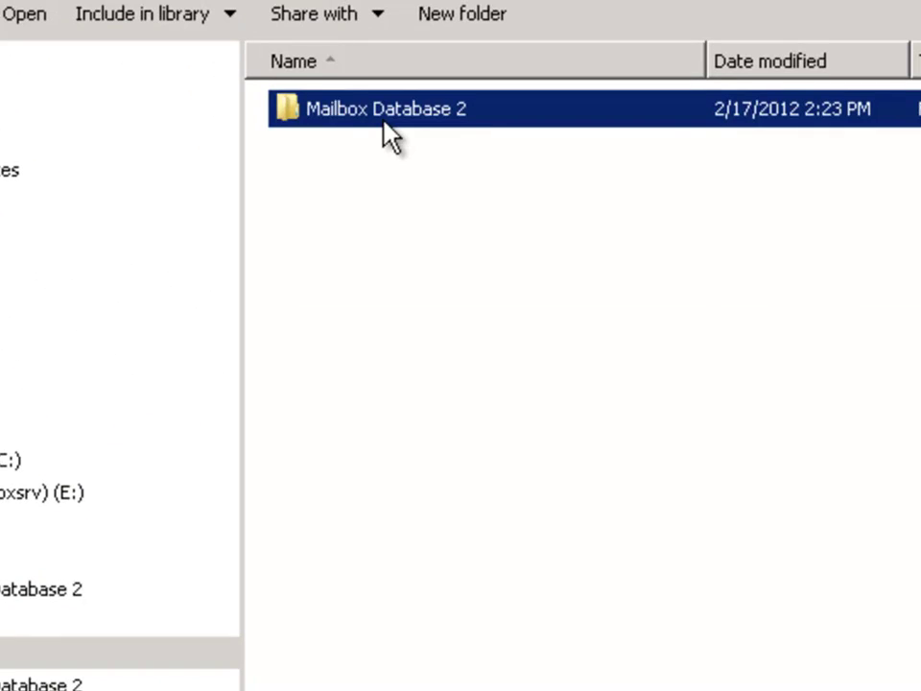
key(Delete)
key(Return)
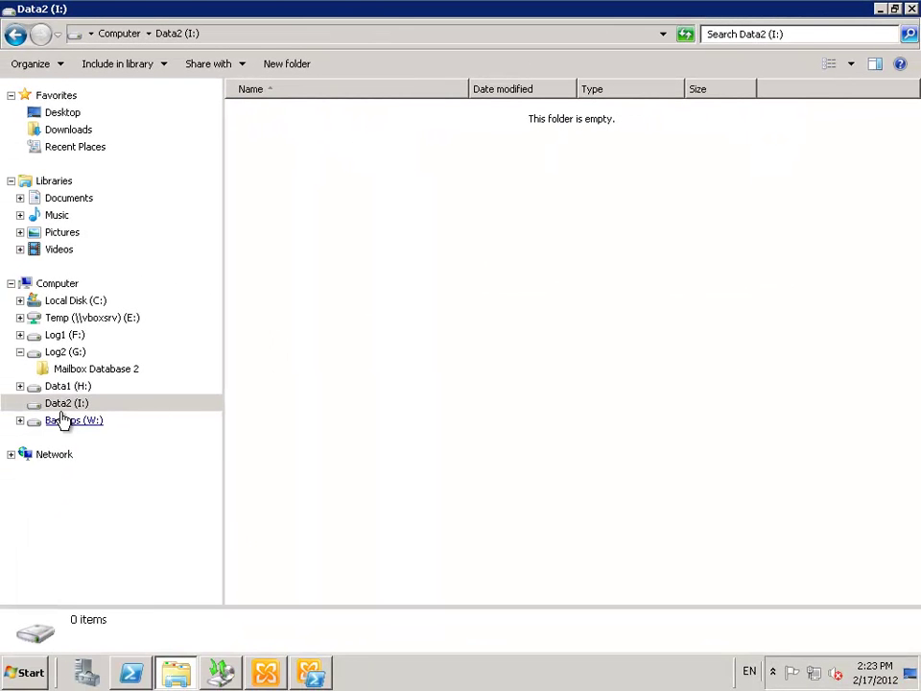
click(59, 403)
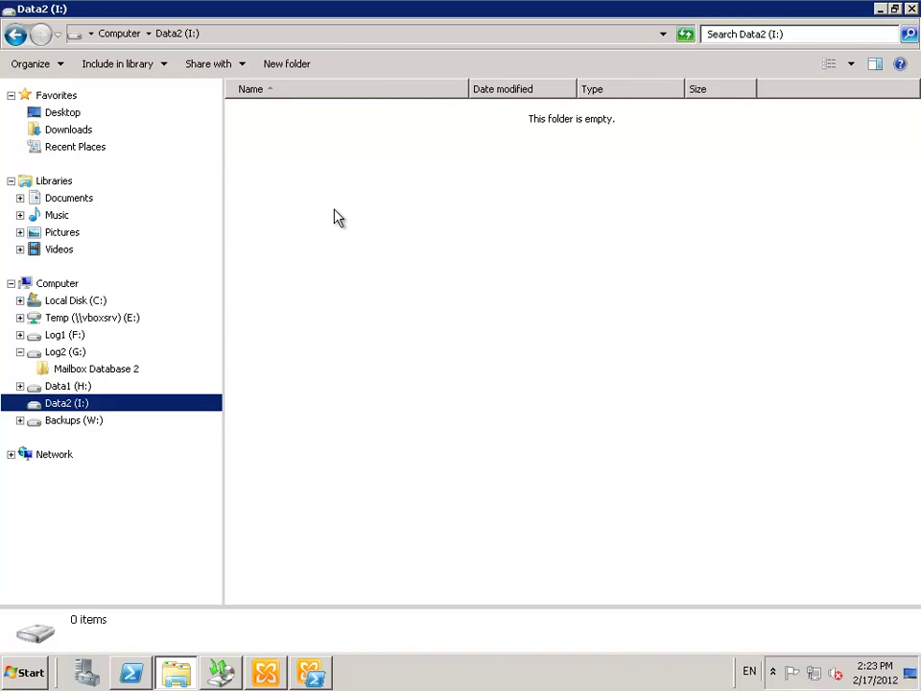
Start a Recovery Wizard for this server and select the 2/17/2012 2:14 PM backup on Backups (W:)
click(221, 671)
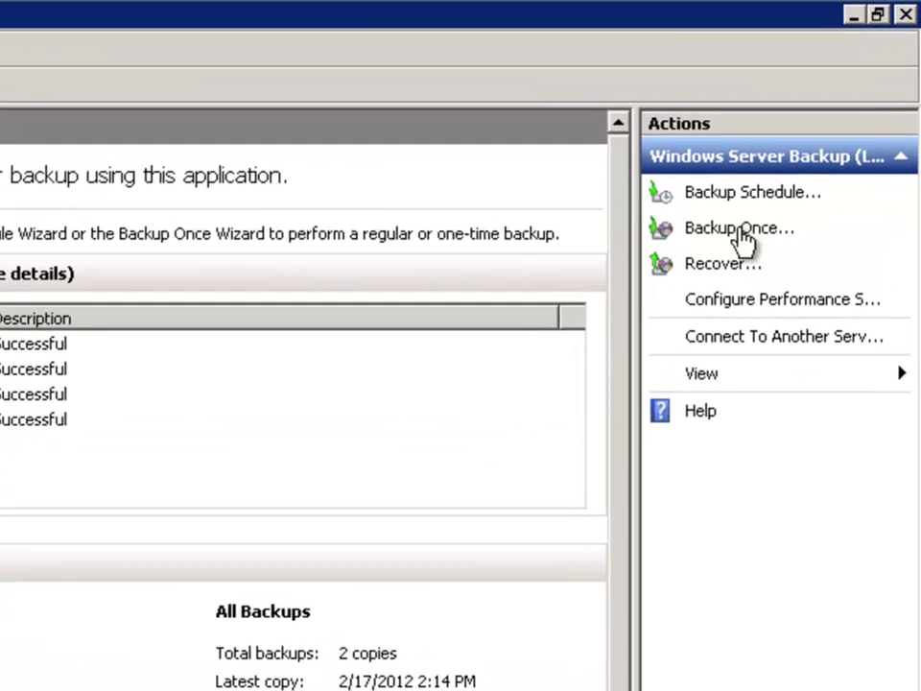
click(720, 270)
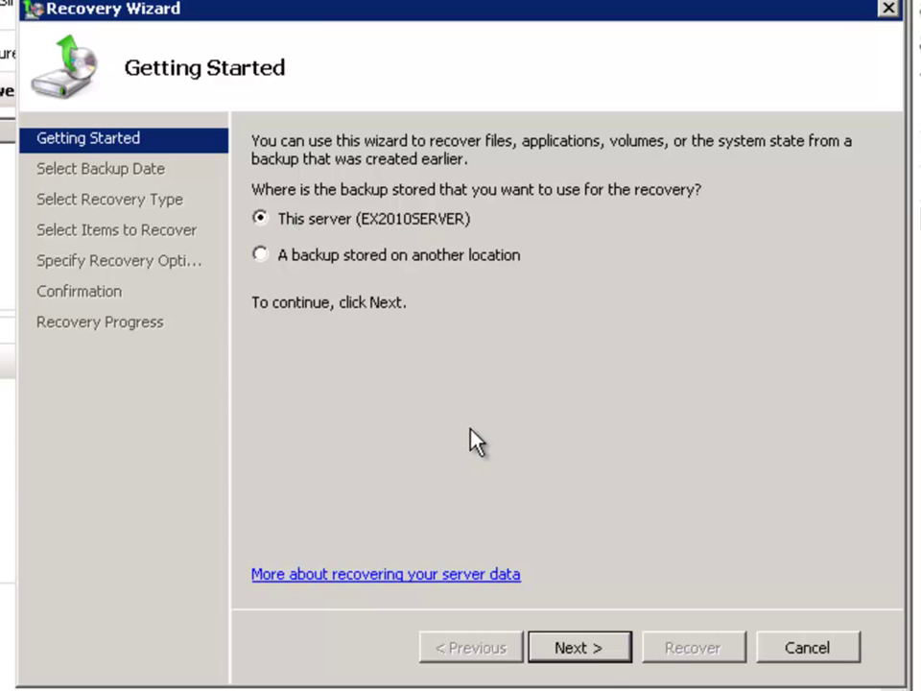
click(579, 650)
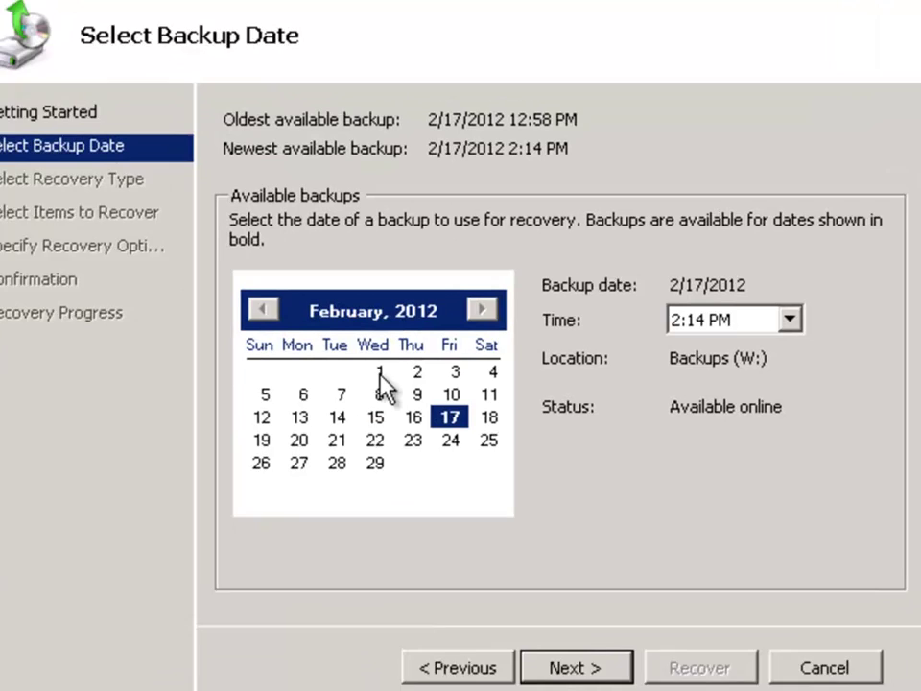
click(326, 414)
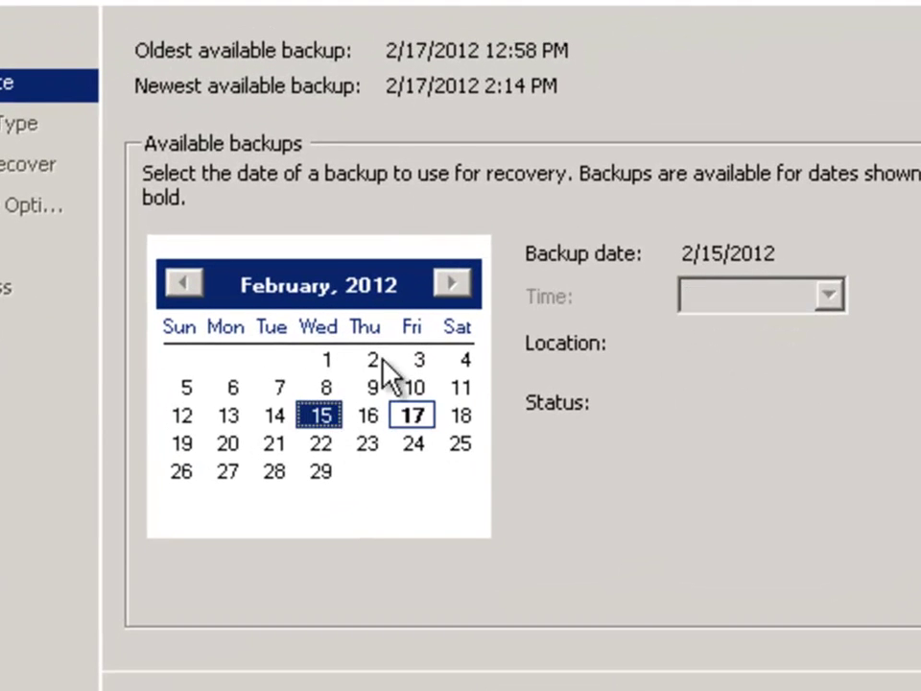
click(322, 443)
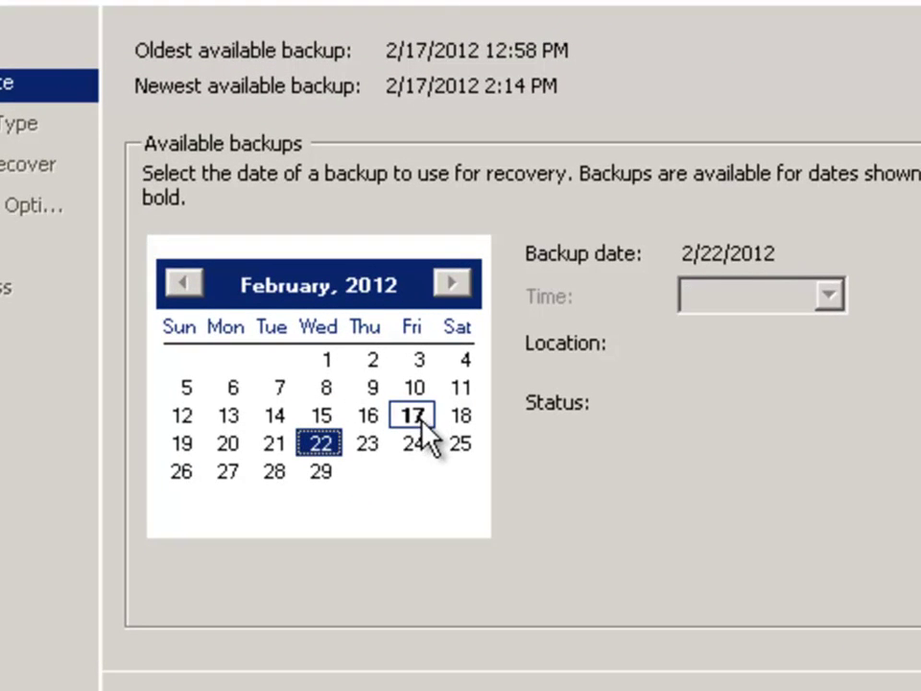
click(415, 418)
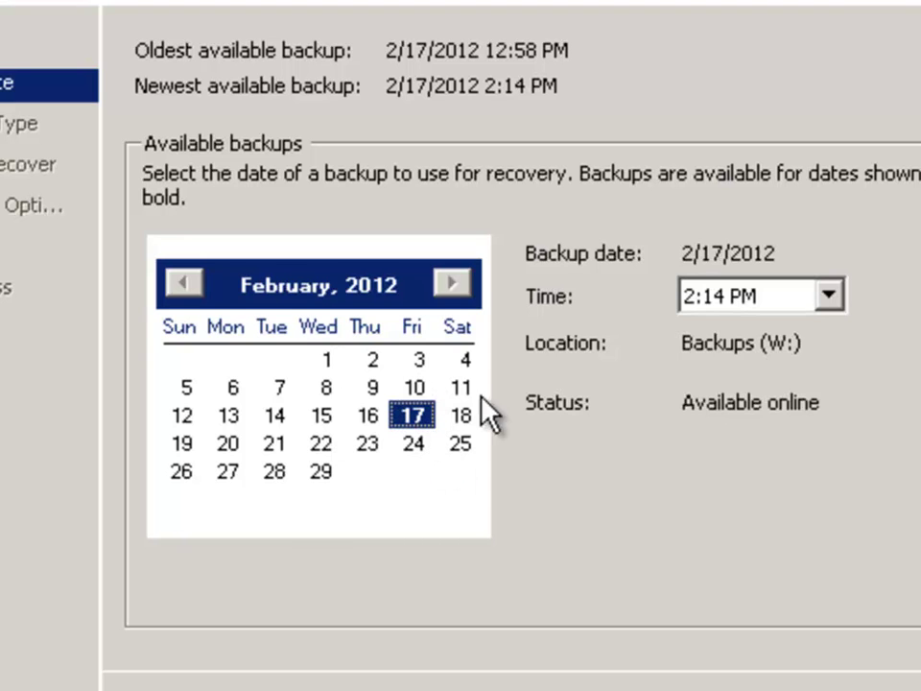
click(828, 297)
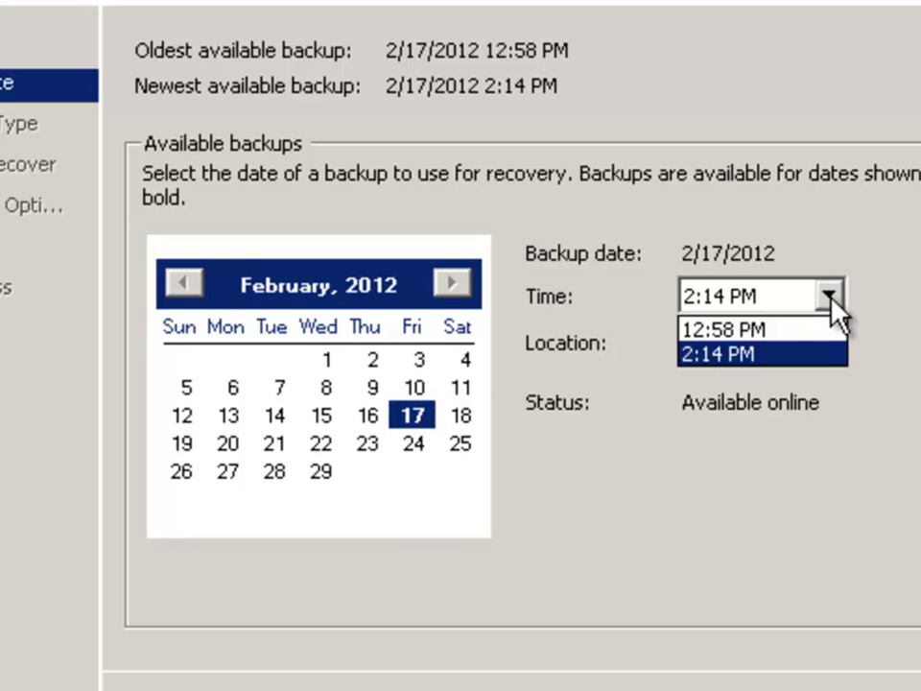
click(741, 357)
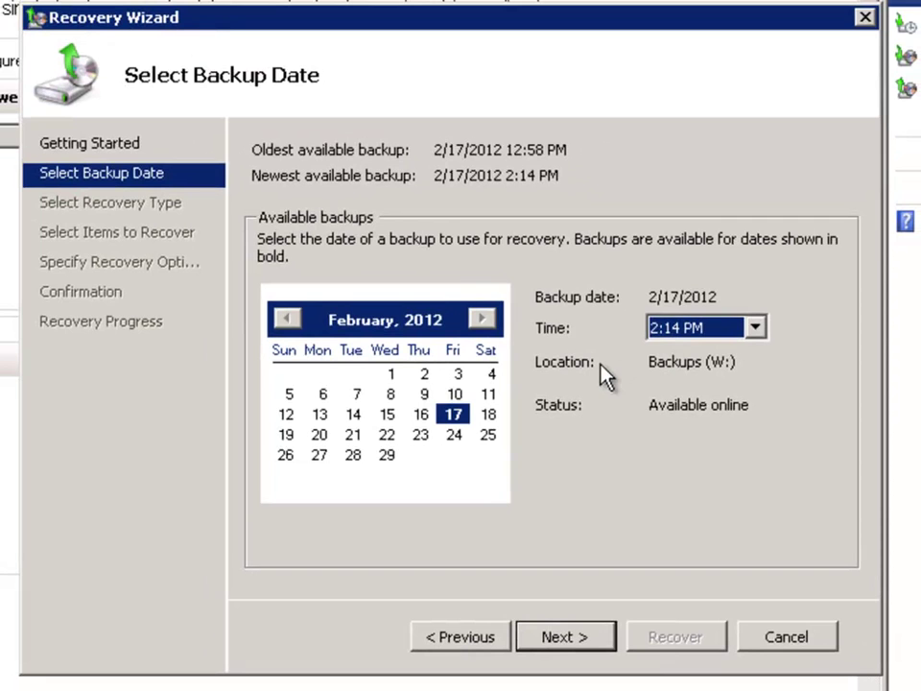
Pick Applications as the recovery type and advance to the Select Application page listing Exchange
click(560, 637)
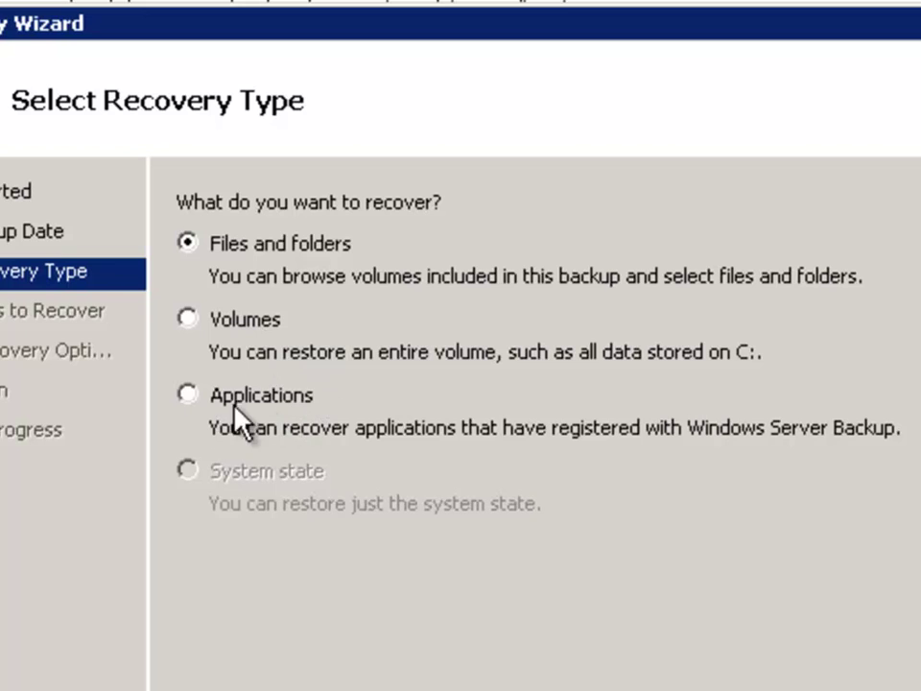
click(184, 399)
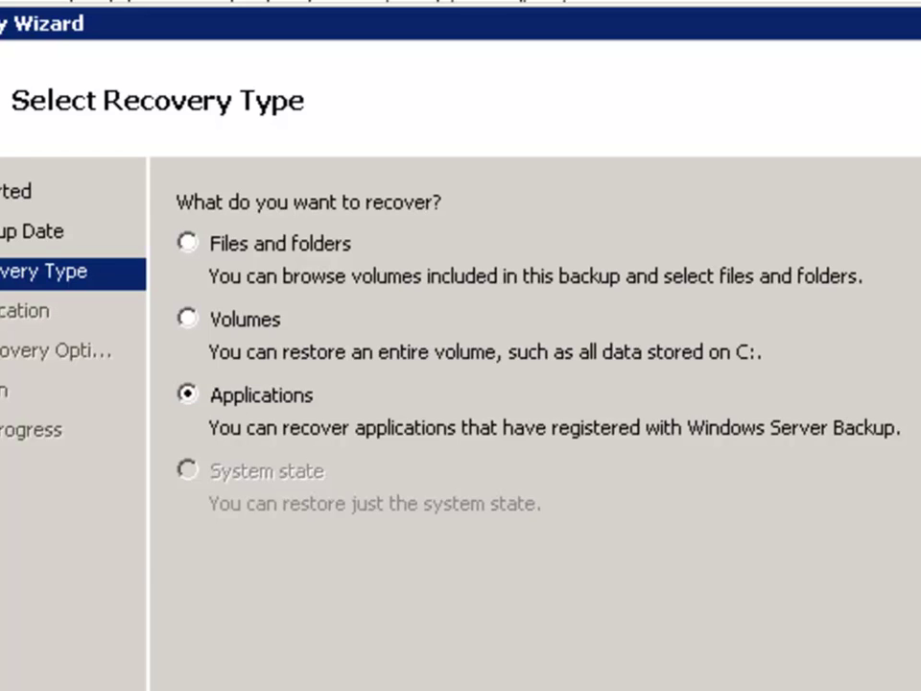
click(653, 687)
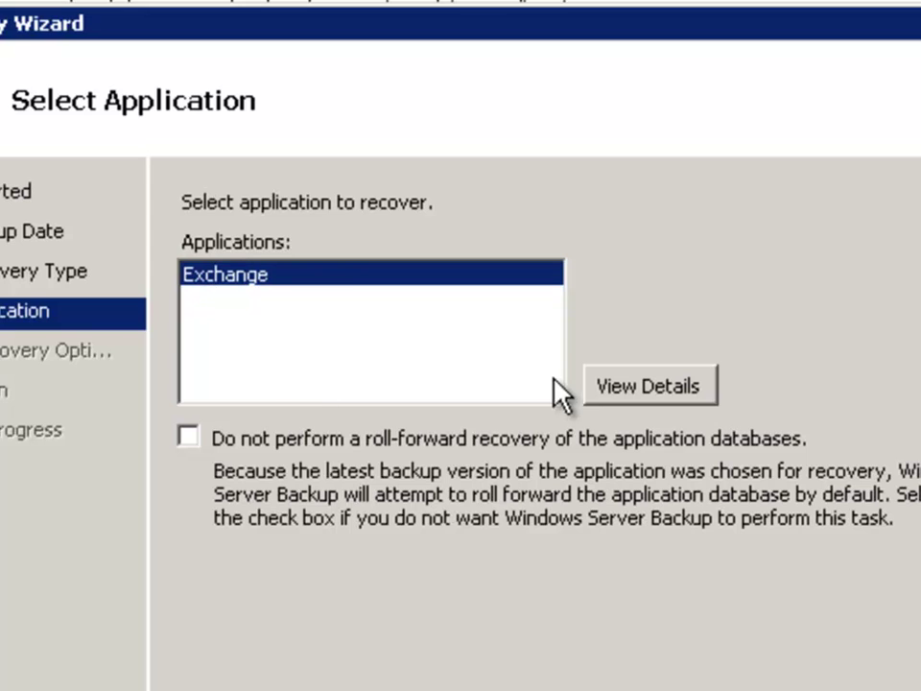
Open the Exchange component details and scroll the database path right to read its GUID
click(650, 388)
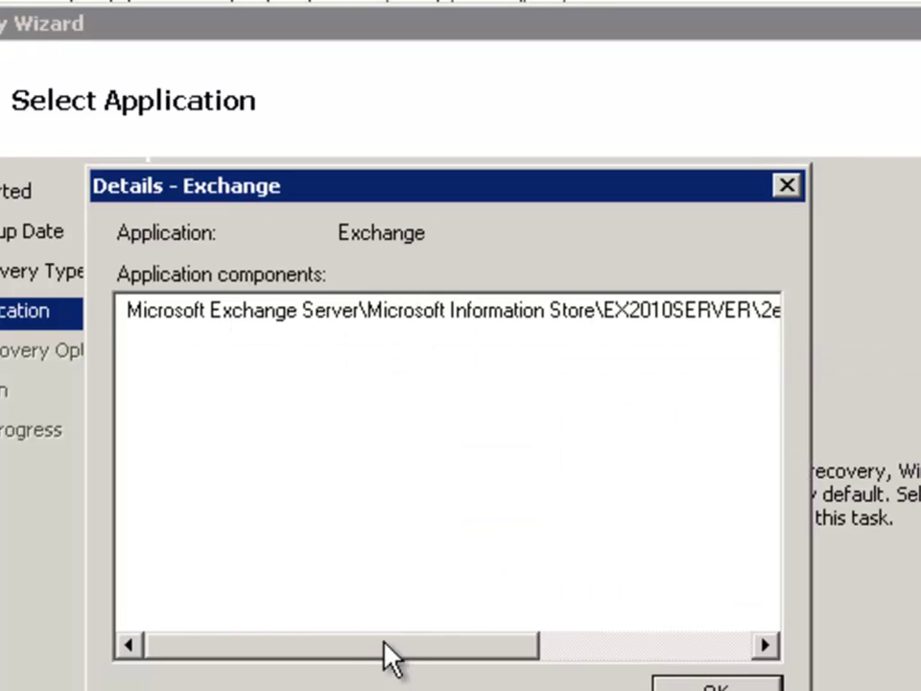
drag(342, 652, 658, 668)
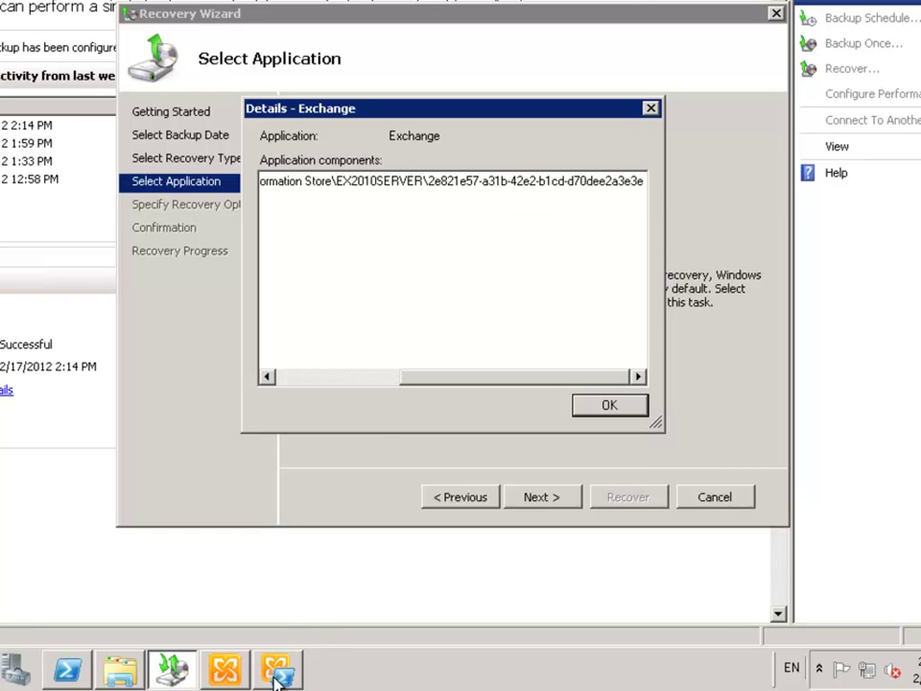
Run 'Get-MailboxDatabase | select name,guid | ft -auto' in the Exchange Management Shell
click(68, 670)
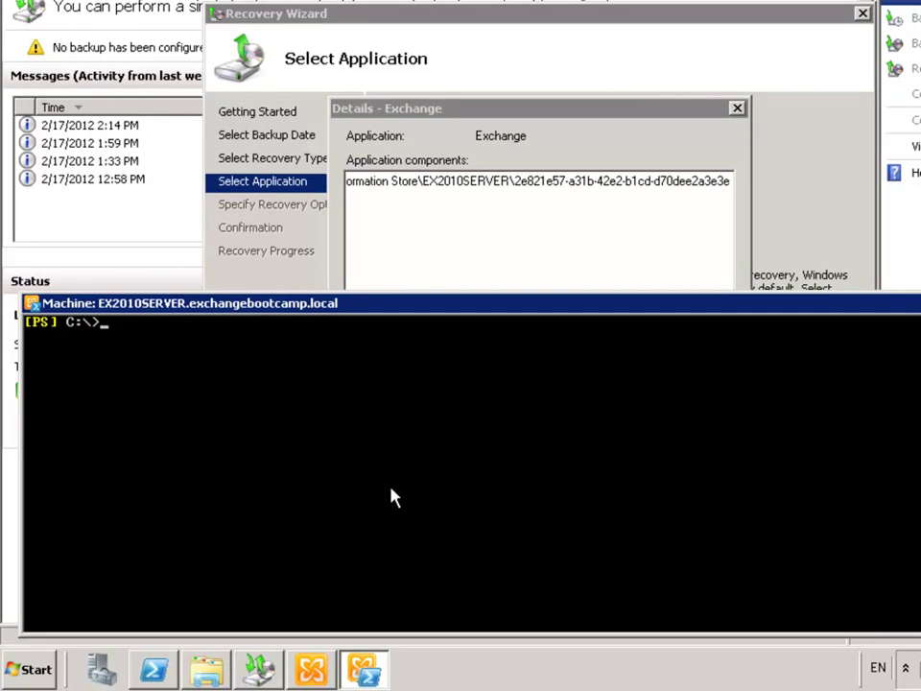
text(get-mailboxda)
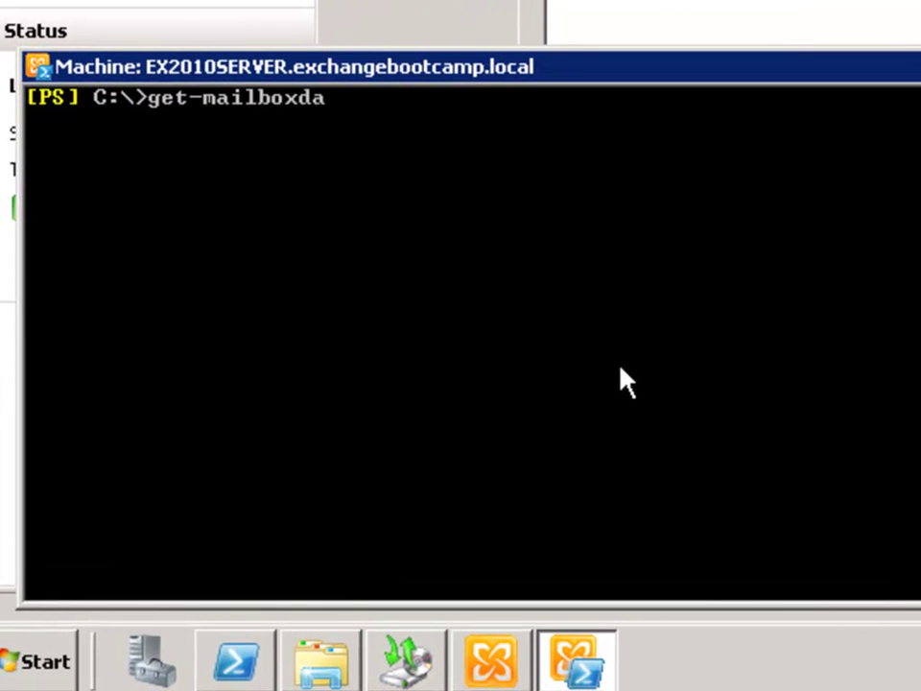
text(tab)
key(Tab)
text(| se)
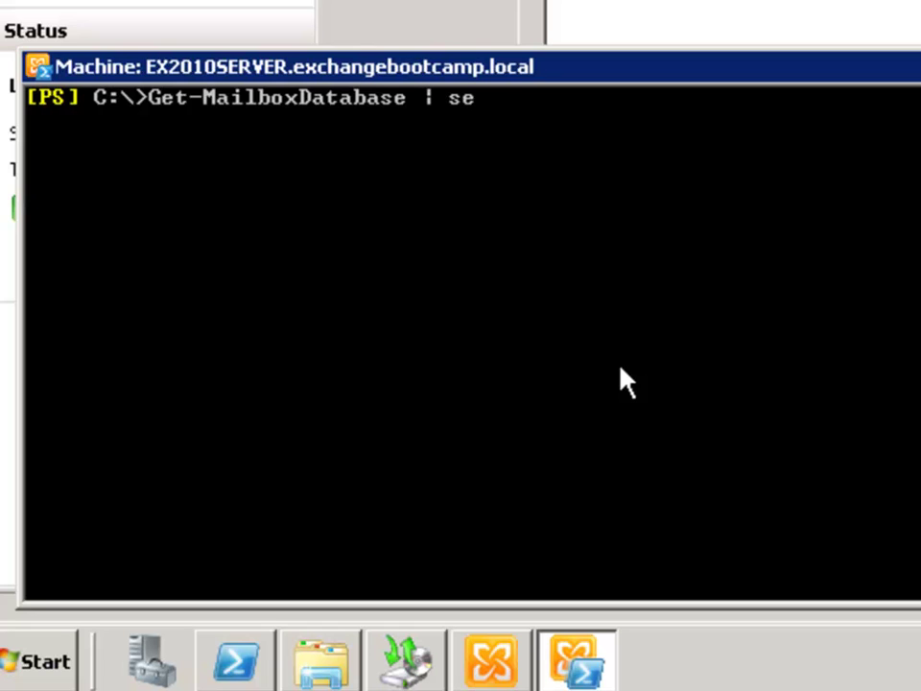
text(lect name)
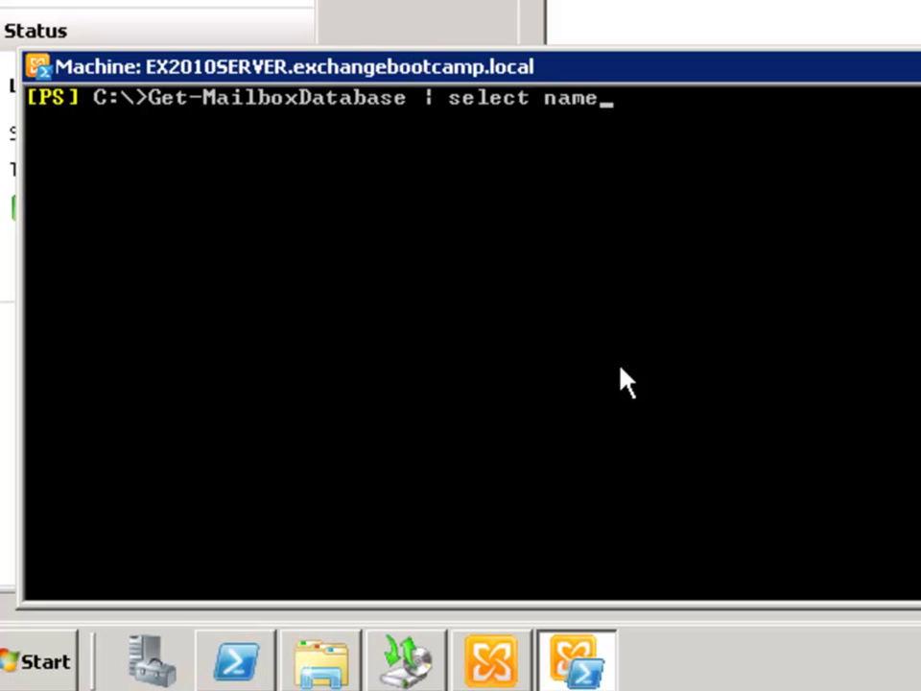
text(,guid)
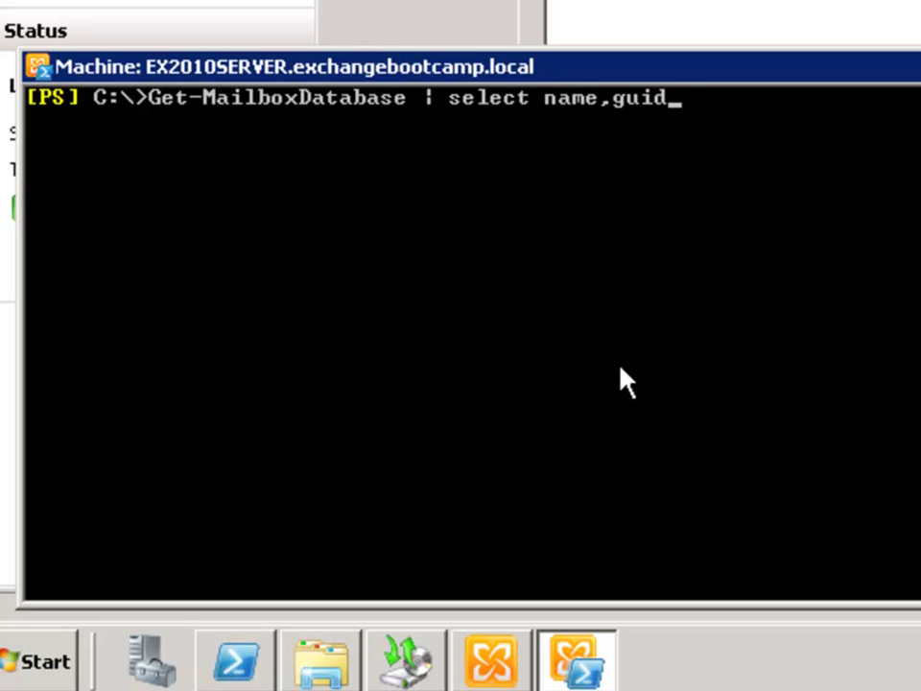
text( | ft -auto)
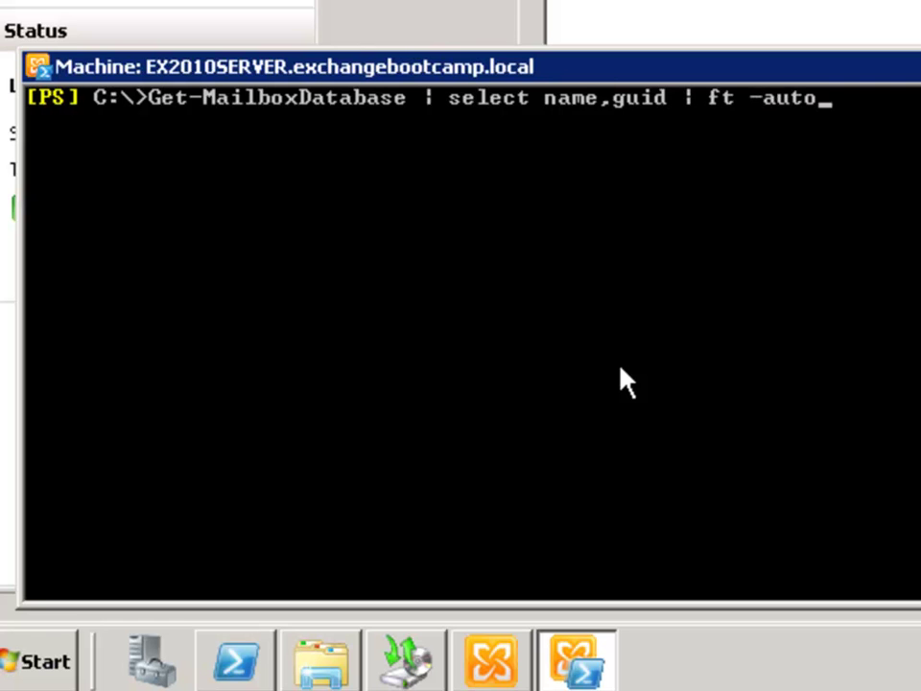
key(Return)
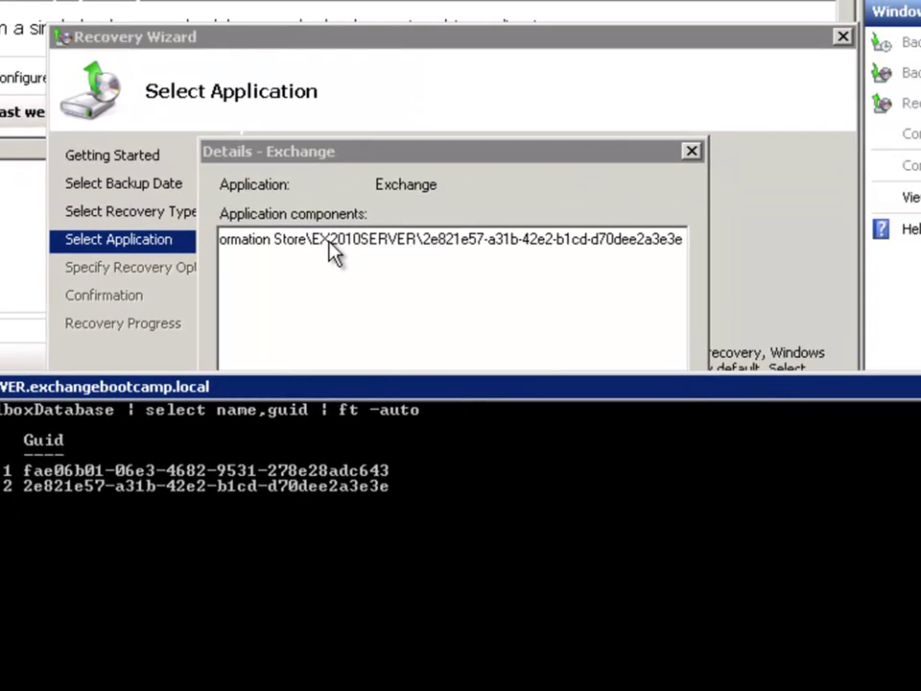
Return to the Details - Exchange dialog and dismiss it with OK, leaving roll-forward unchanged
key(alt+Tab)
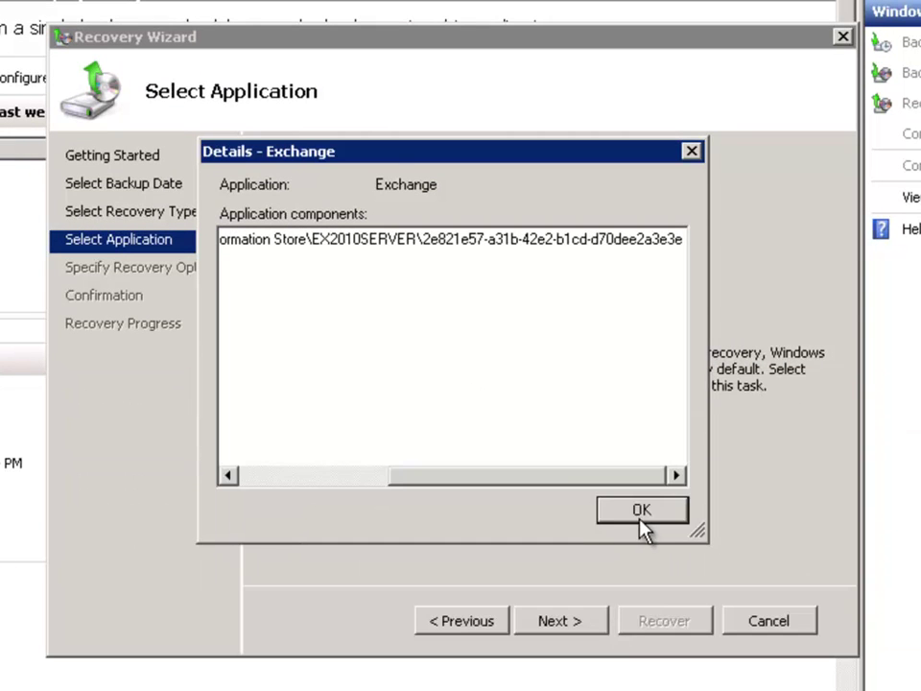
click(641, 511)
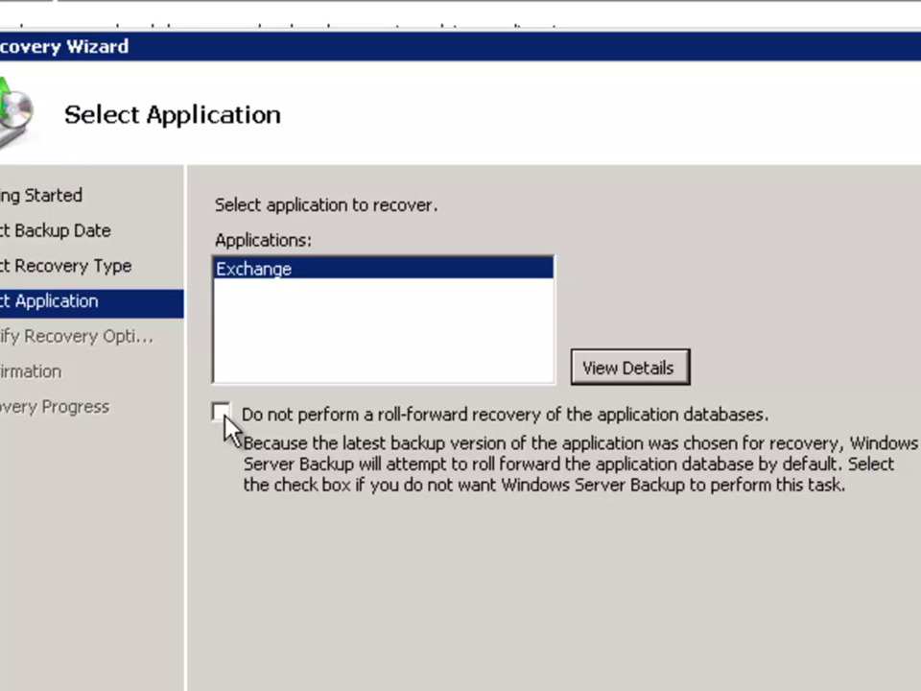
Keep 'Recover to original location' and advance the Exchange recovery to the Confirmation page
click(582, 666)
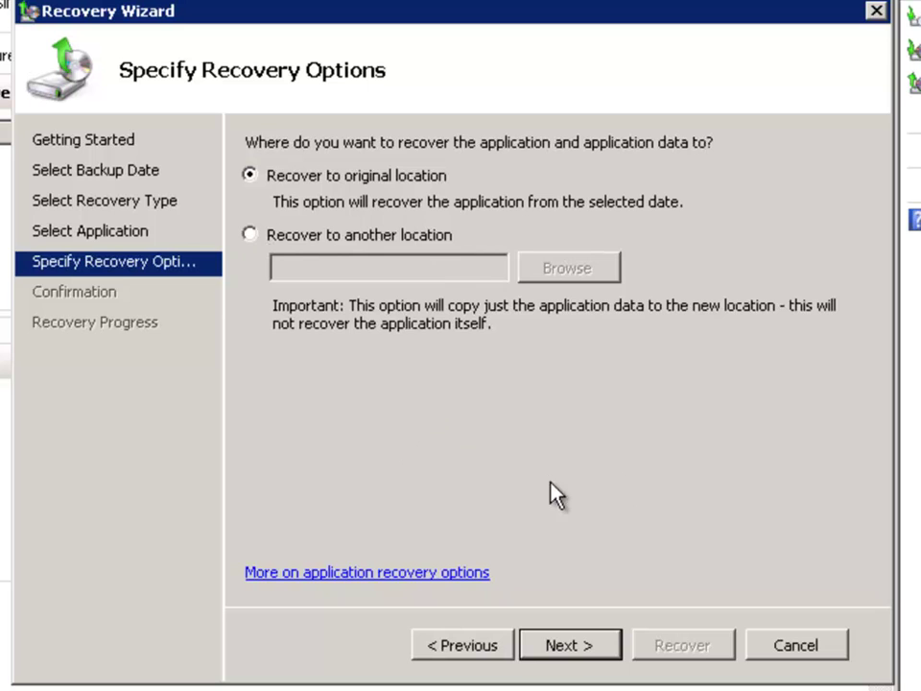
click(568, 646)
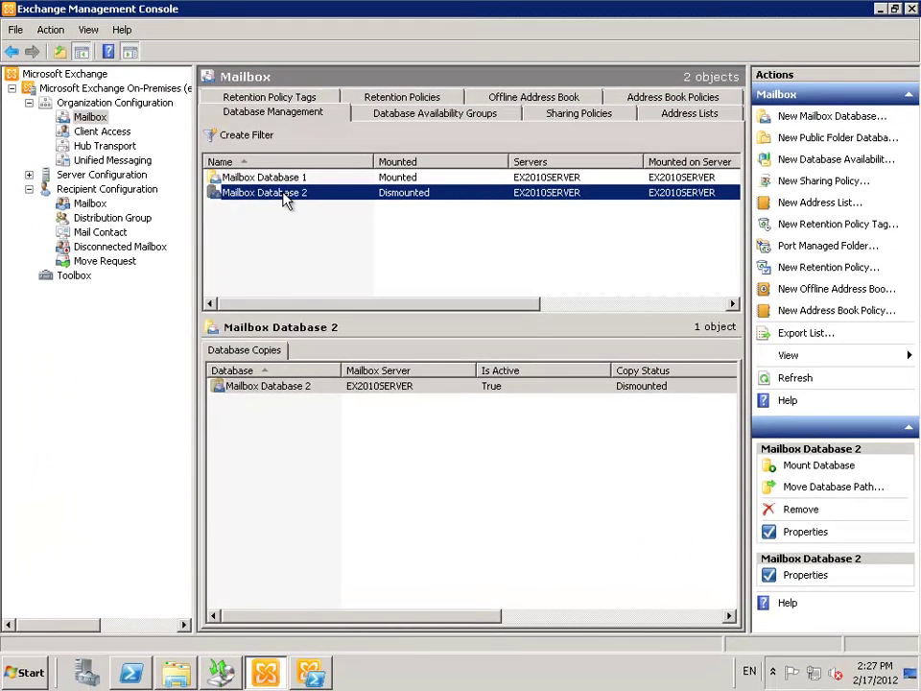
Tick 'This database can be overwritten by a restore' on Mailbox Database 2's Maintenance properties
right_click(284, 193)
click(331, 264)
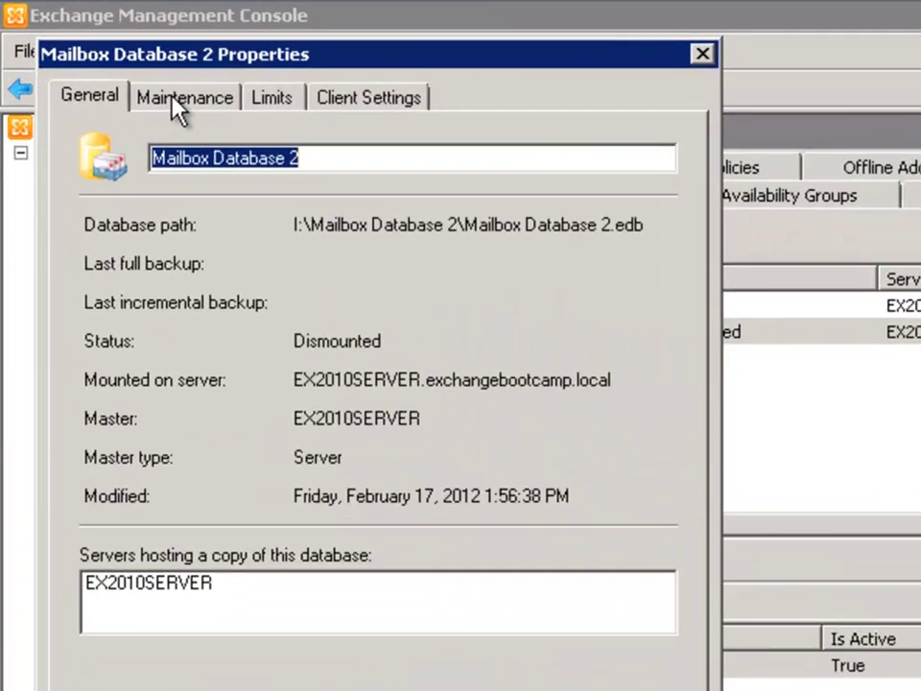
click(103, 56)
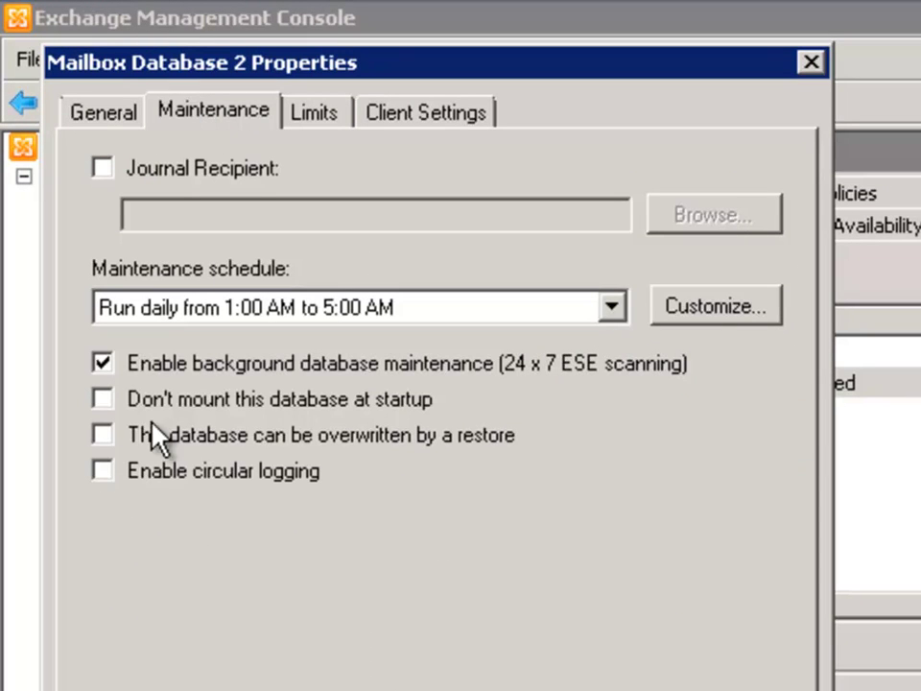
click(199, 436)
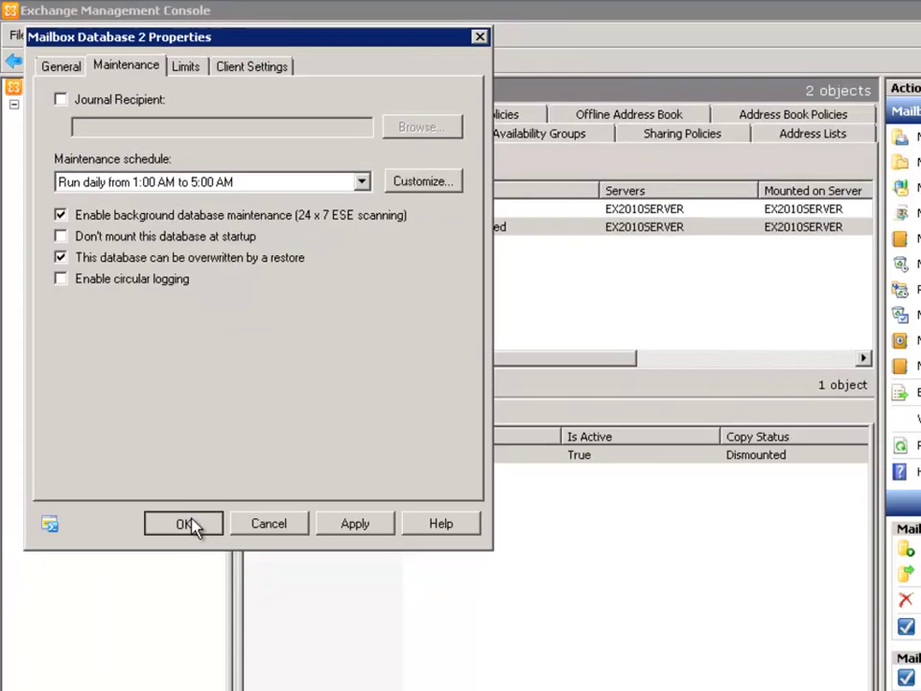
click(185, 522)
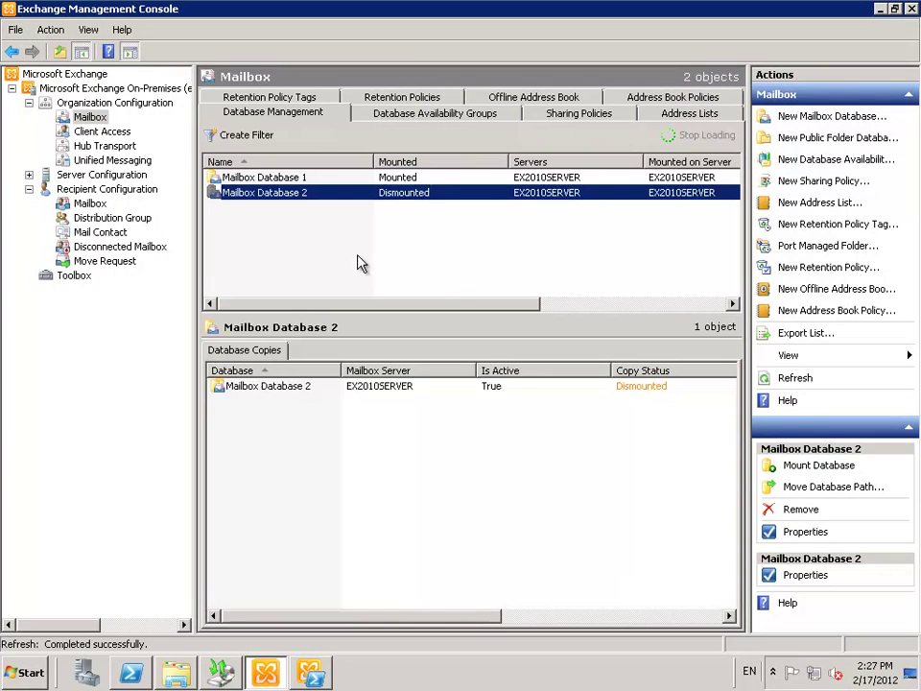
click(251, 252)
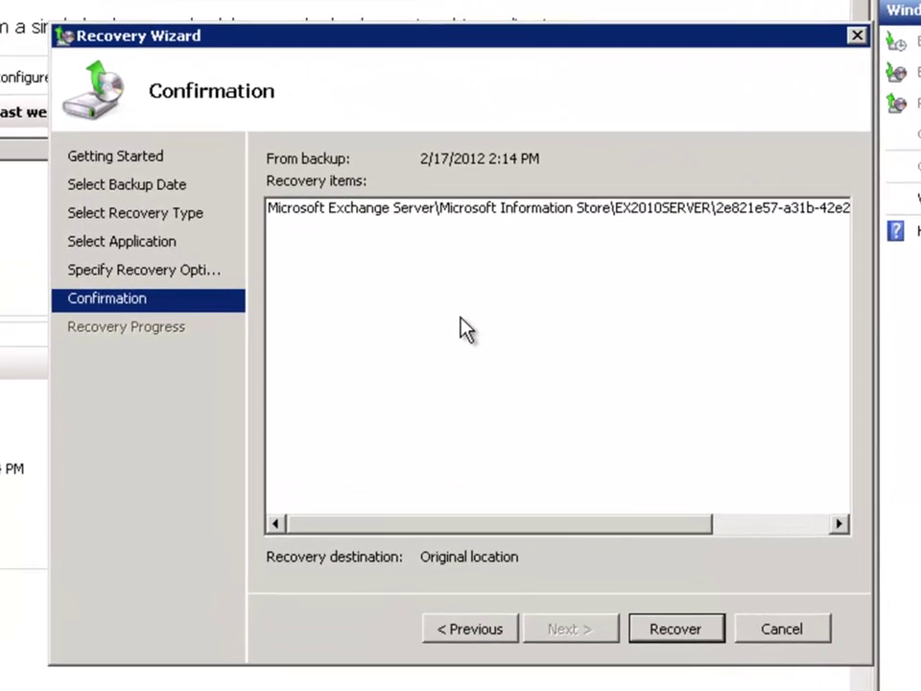
Start the Exchange recovery from Confirmation and close the wizard once it reports Completed
click(675, 654)
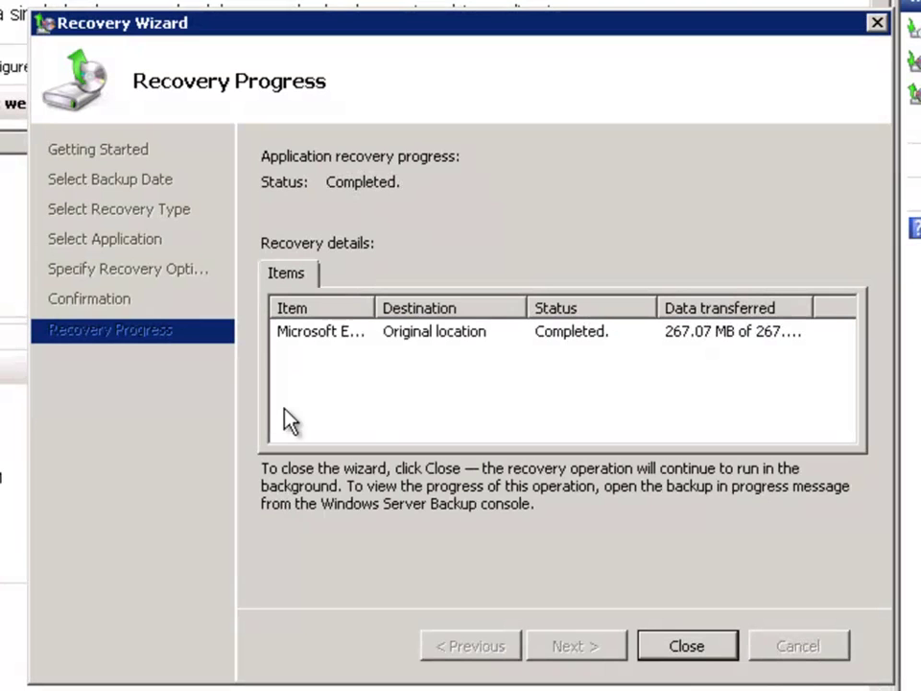
click(694, 653)
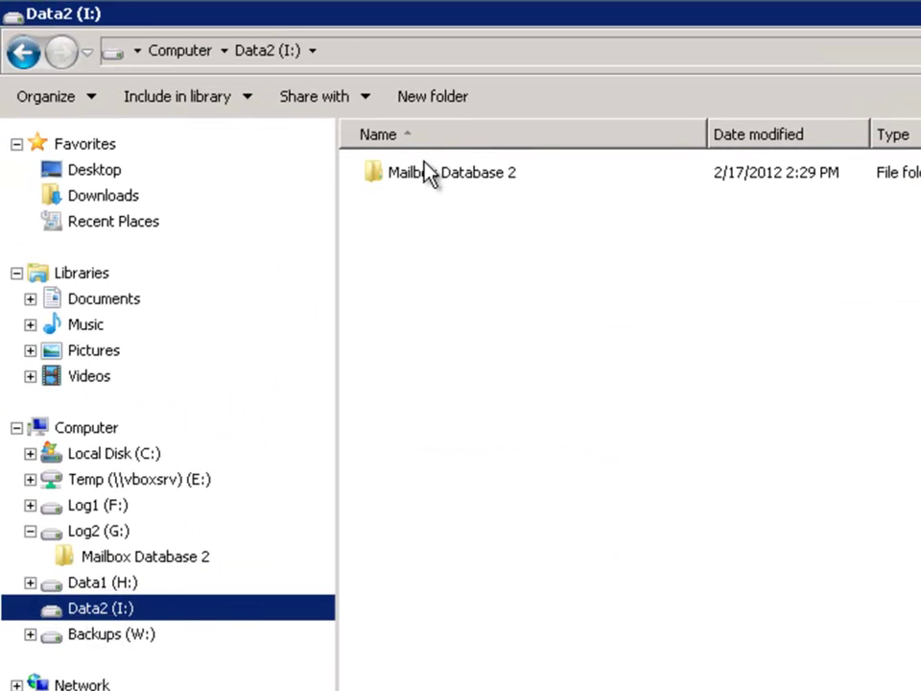
Open the restored Mailbox Database 2 folder on Data2 (I:) and inspect Mailbox Database 2.edb
double_click(443, 182)
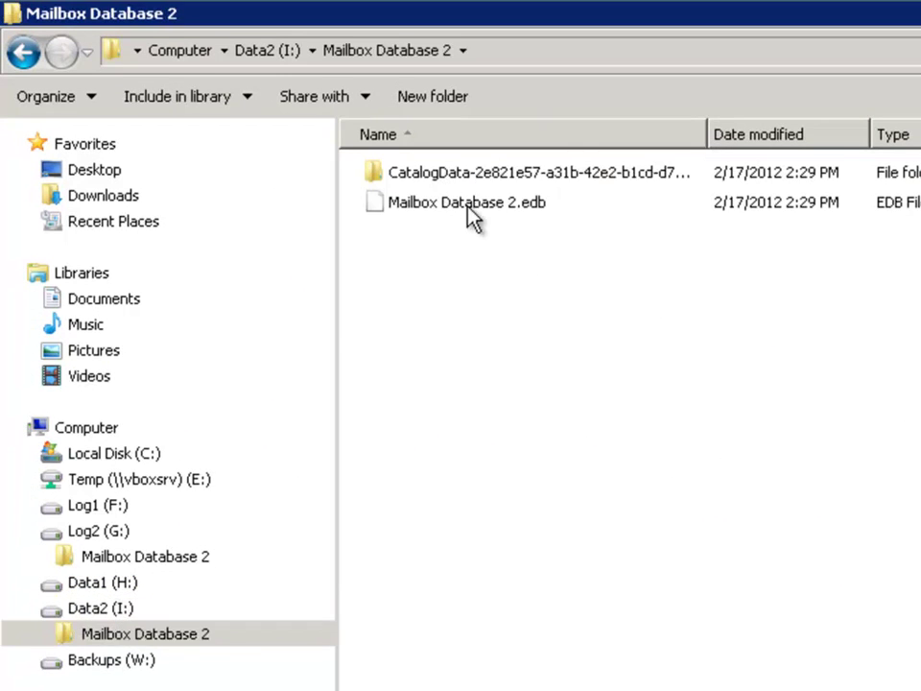
click(533, 205)
click(631, 174)
click(608, 205)
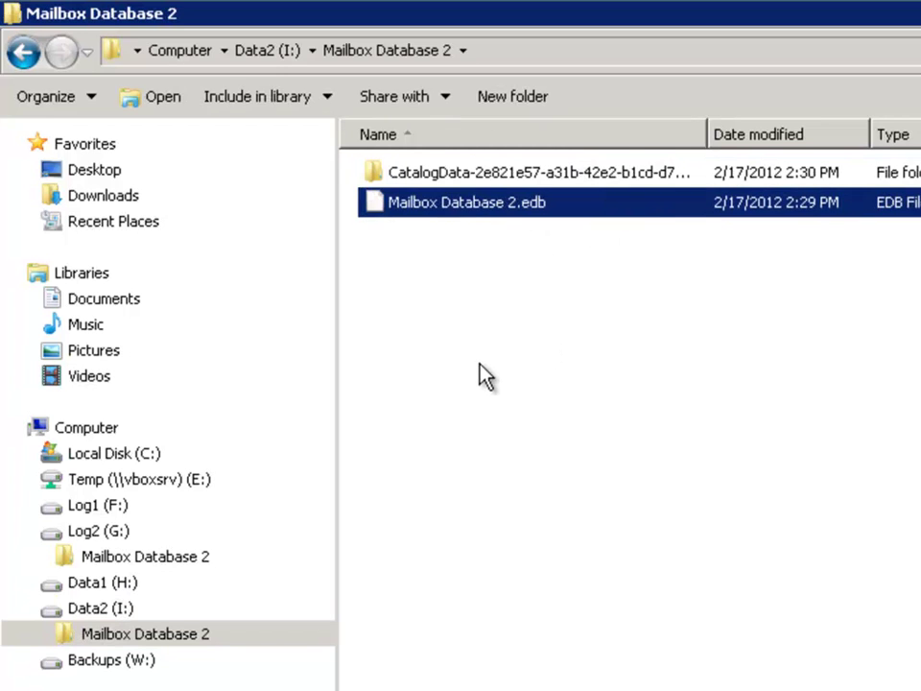
click(480, 381)
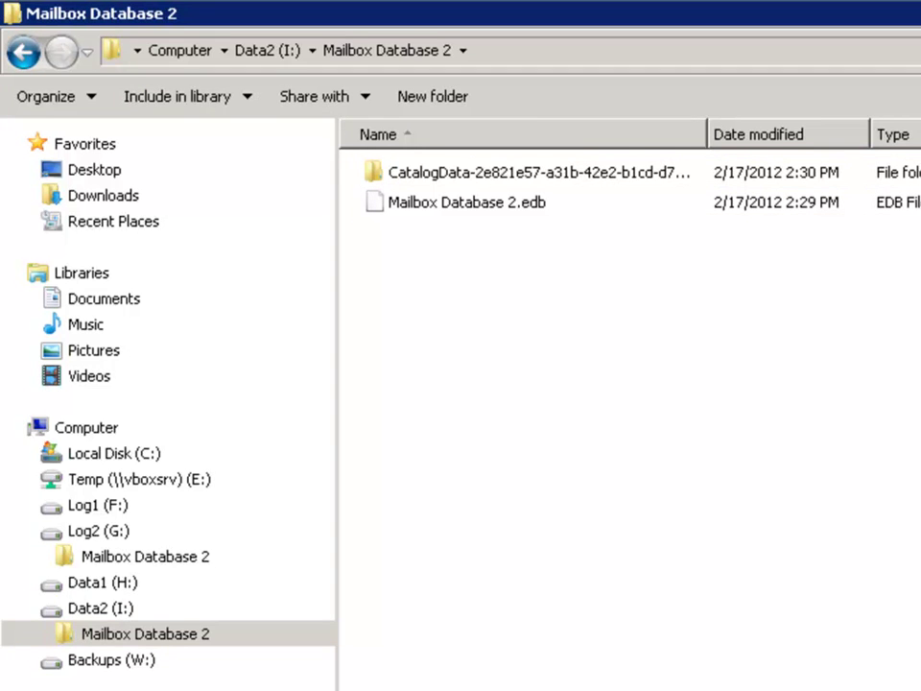
key(super)
Open Event Viewer's Application log, enlarging the event list and widening the Source column
mouse_move(442, 686)
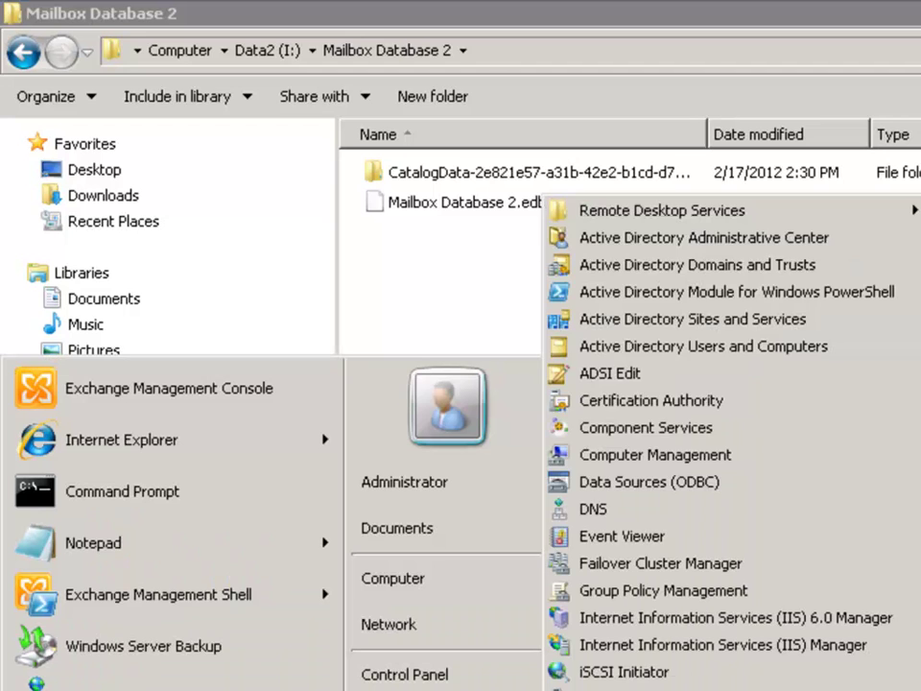
click(636, 537)
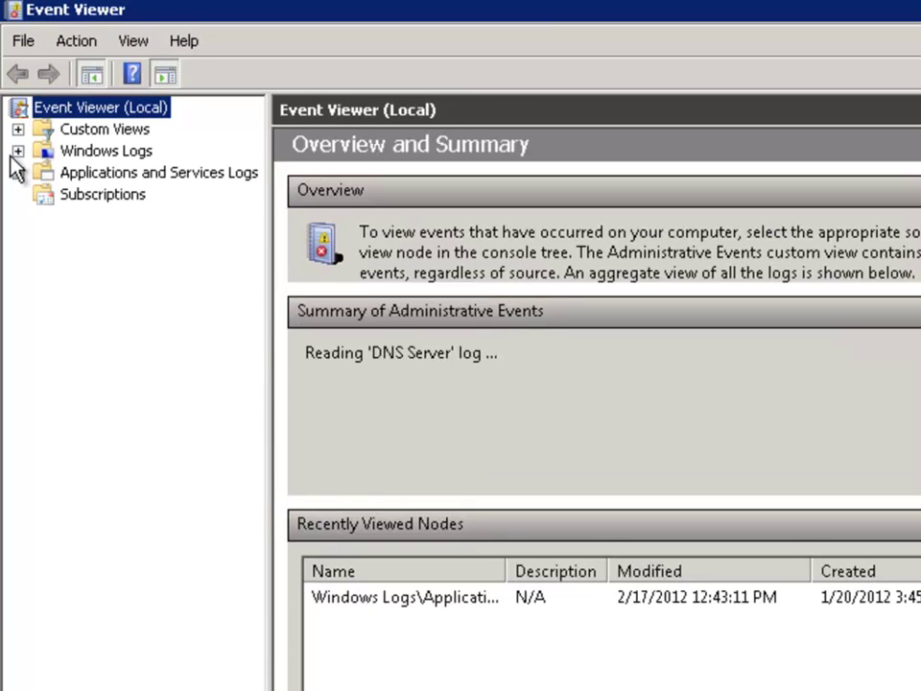
click(17, 151)
click(113, 173)
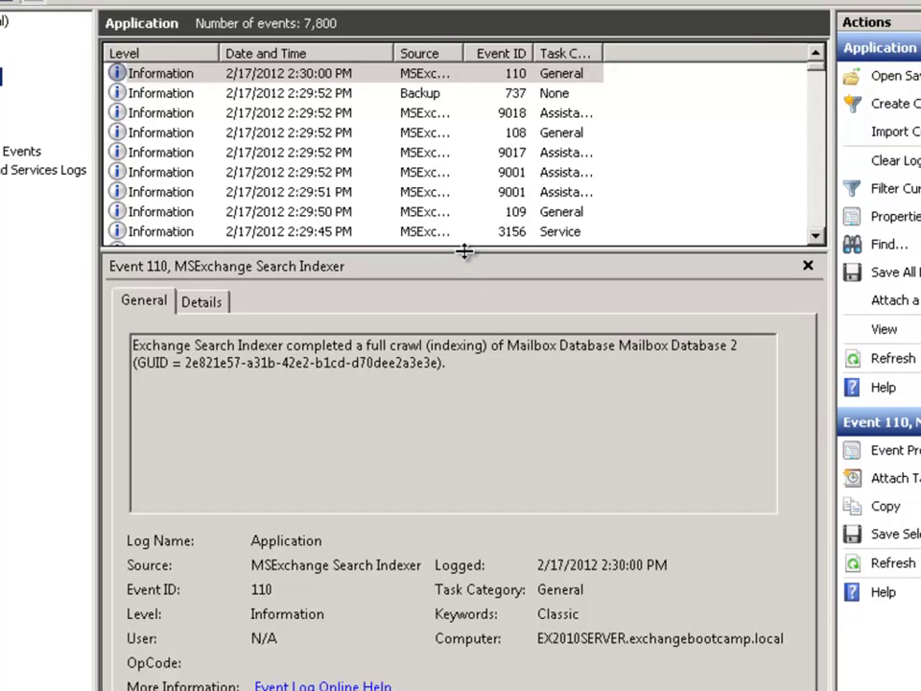
drag(463, 251, 469, 481)
drag(466, 57, 576, 55)
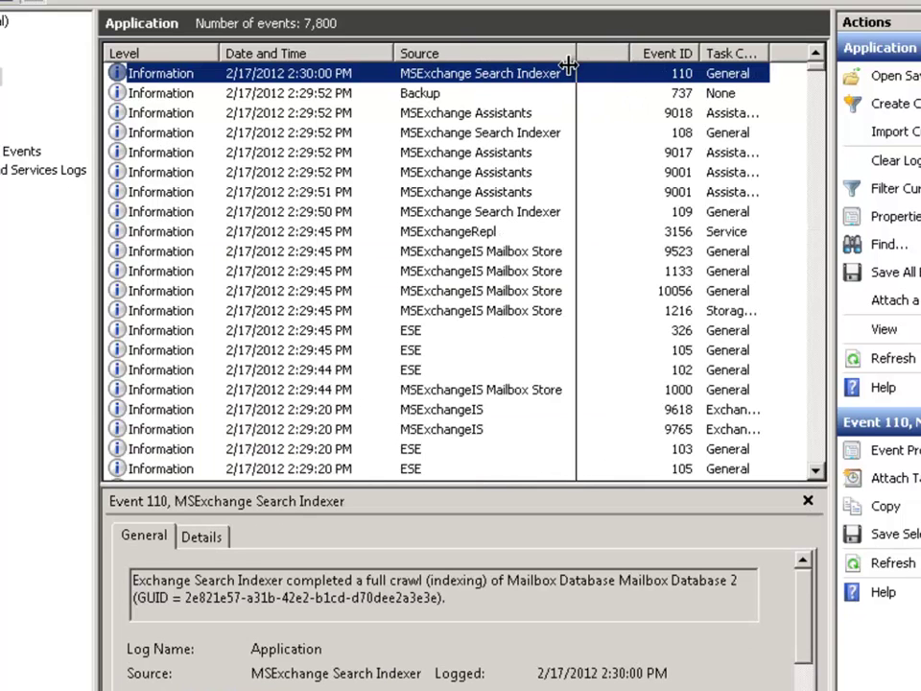
Review the ESE events showing Mailbox Database 2 starting, replaying logs, and completing recovery
click(259, 255)
scroll(257, 278, down, 3)
scroll(257, 278, down, 3)
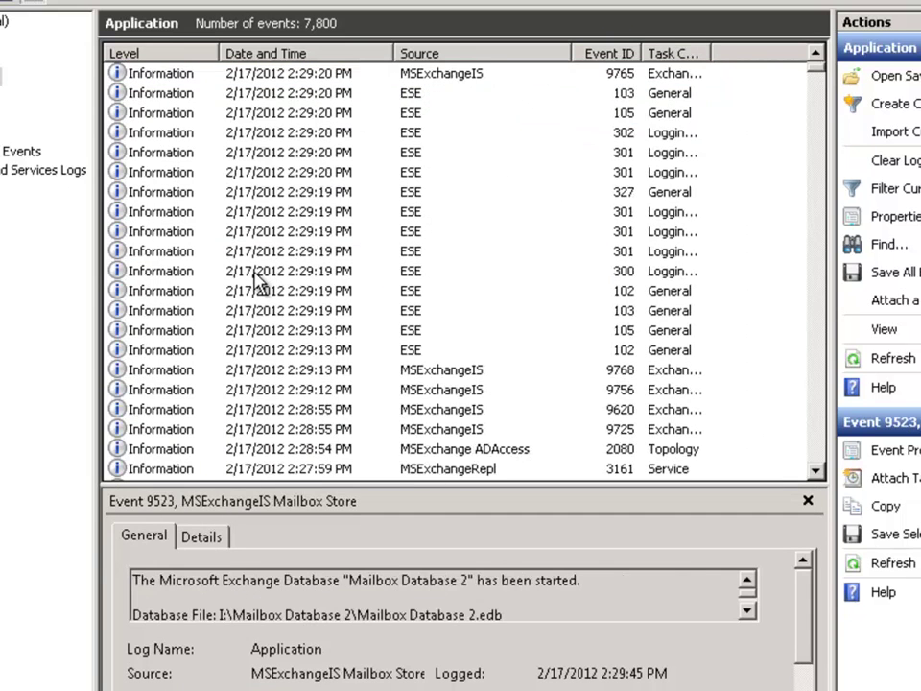
click(257, 272)
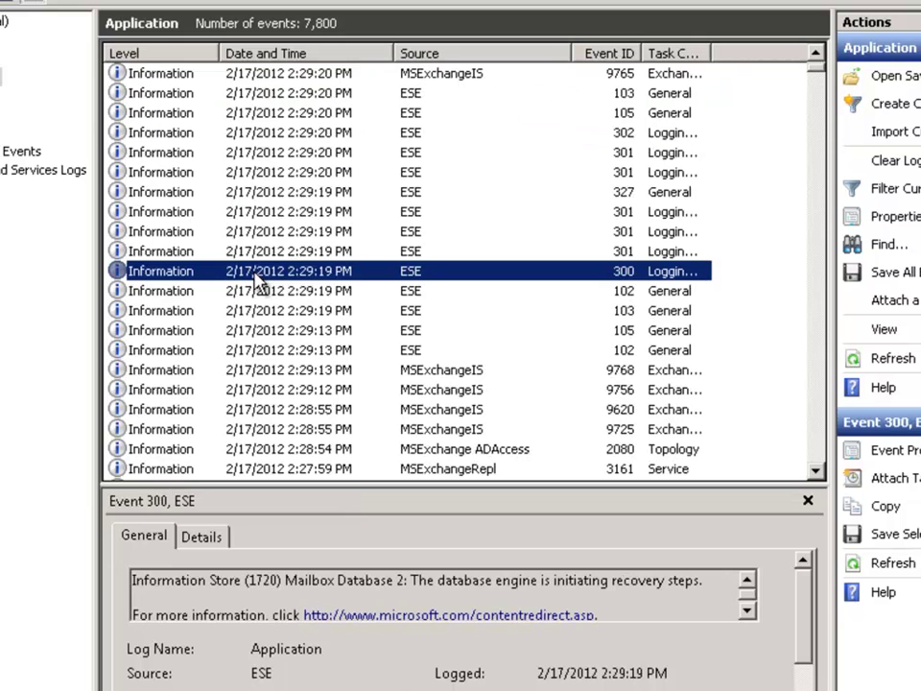
click(333, 232)
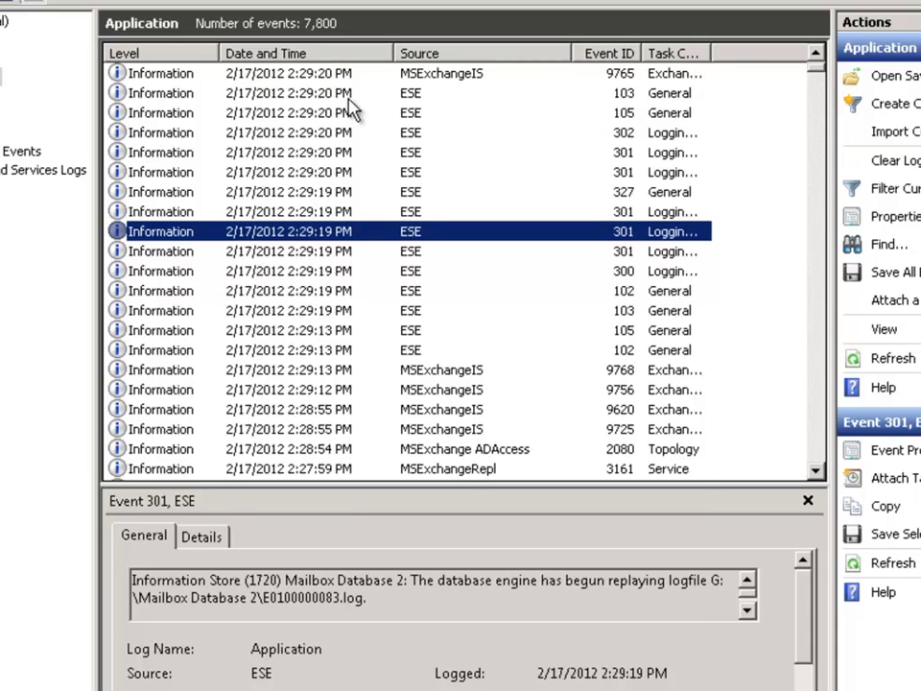
click(346, 97)
click(383, 113)
click(421, 133)
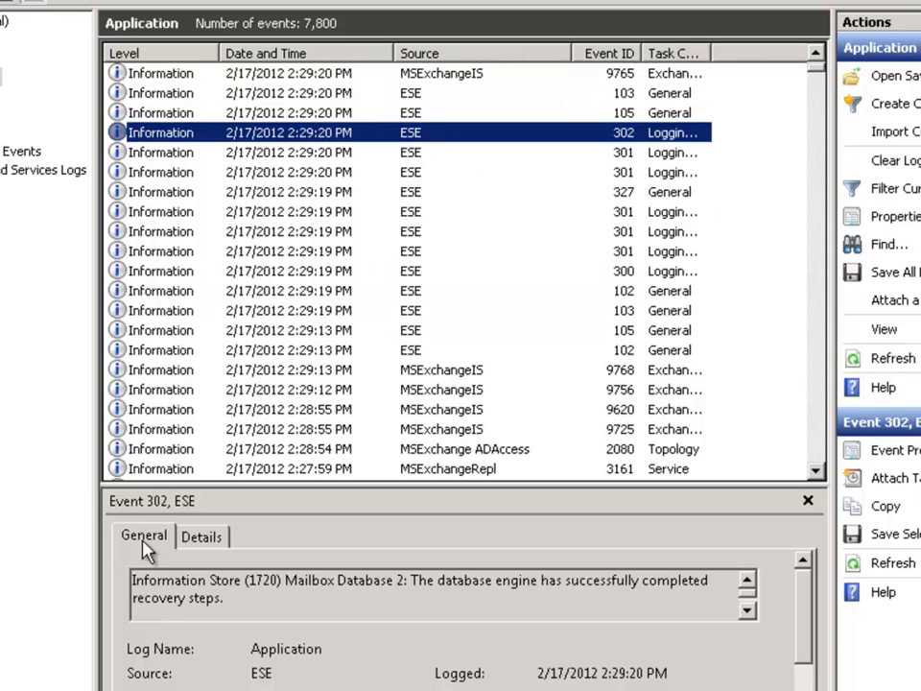
click(411, 579)
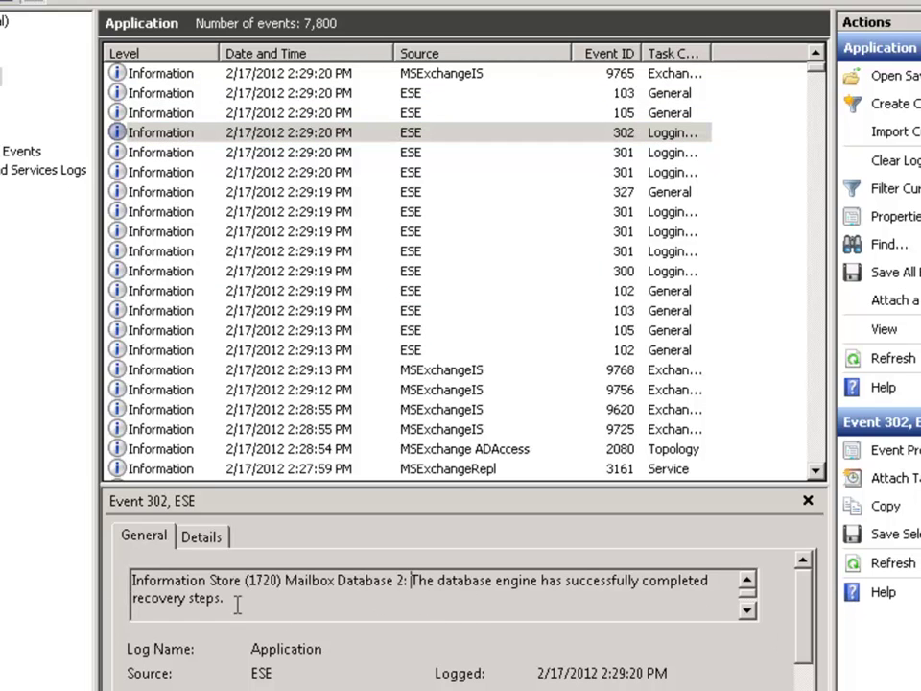
click(747, 610)
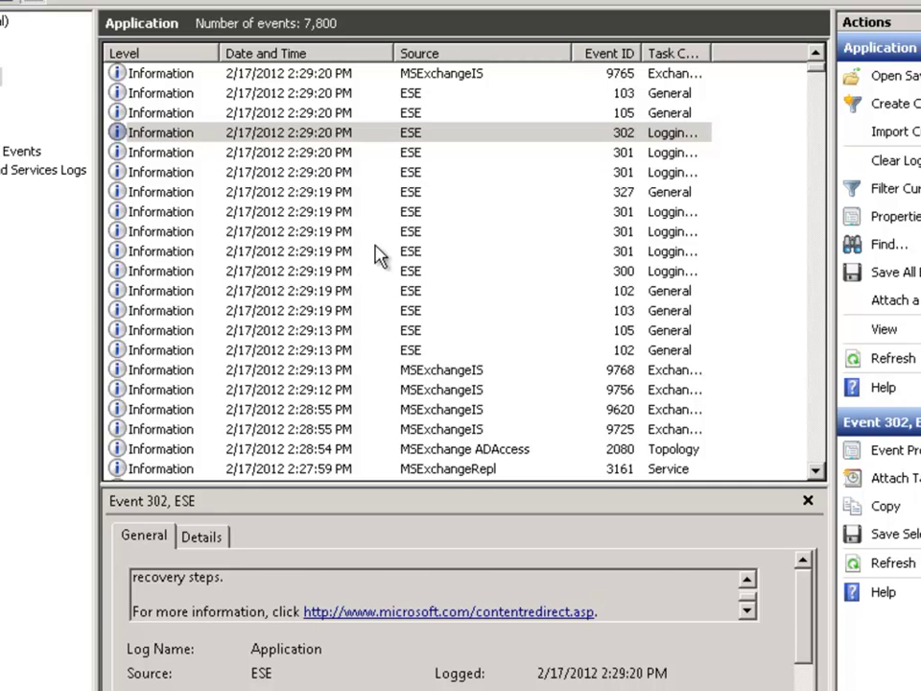
Step through the remaining ESE log replay and database instance start/stop events
click(325, 254)
scroll(309, 274, down, 2)
scroll(309, 274, down, 1)
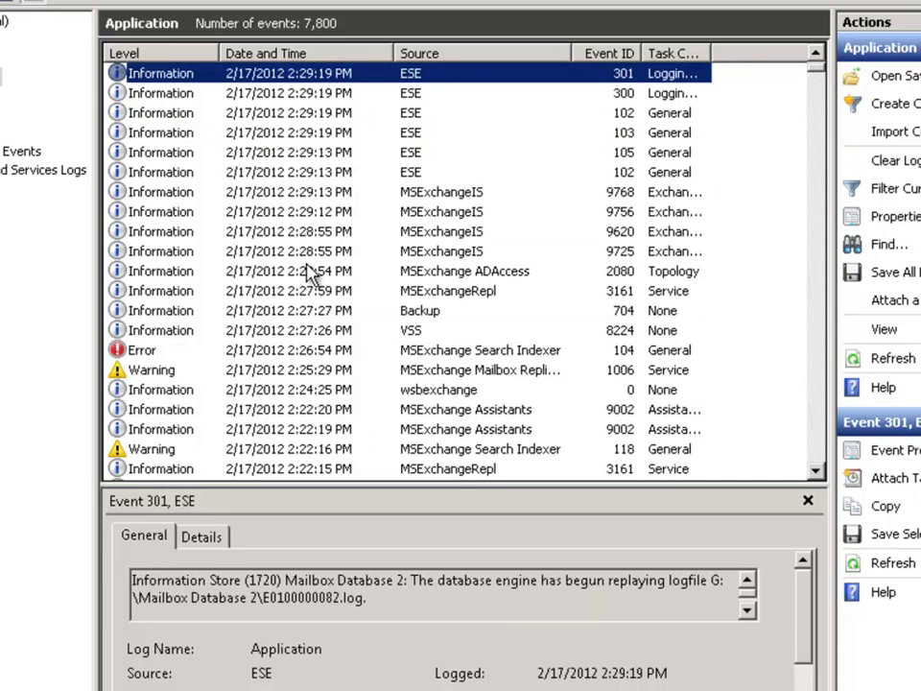
scroll(309, 274, up, 3)
click(371, 408)
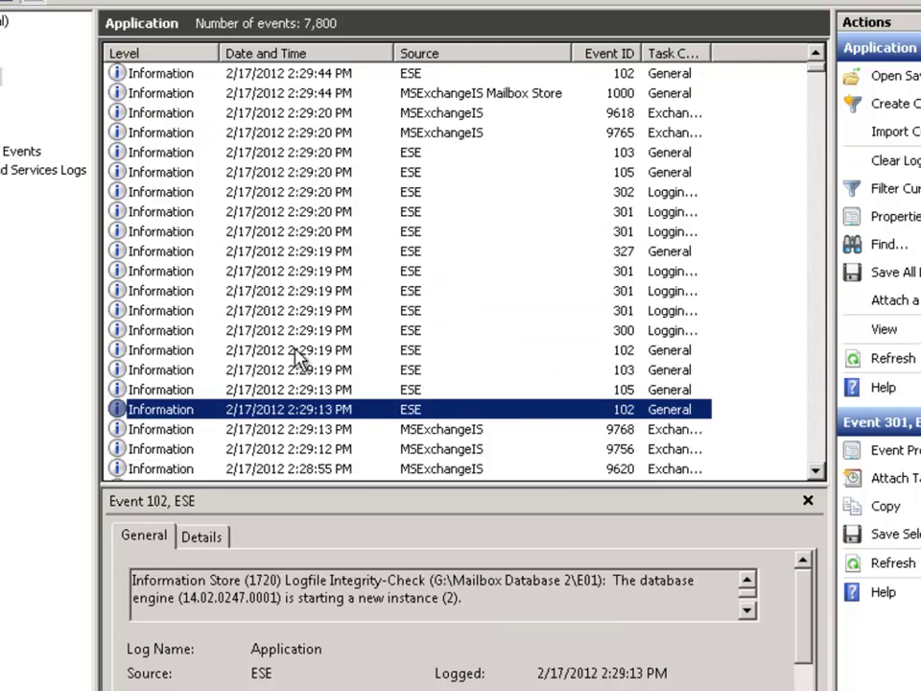
scroll(300, 357, up, 2)
click(323, 272)
scroll(317, 321, down, 2)
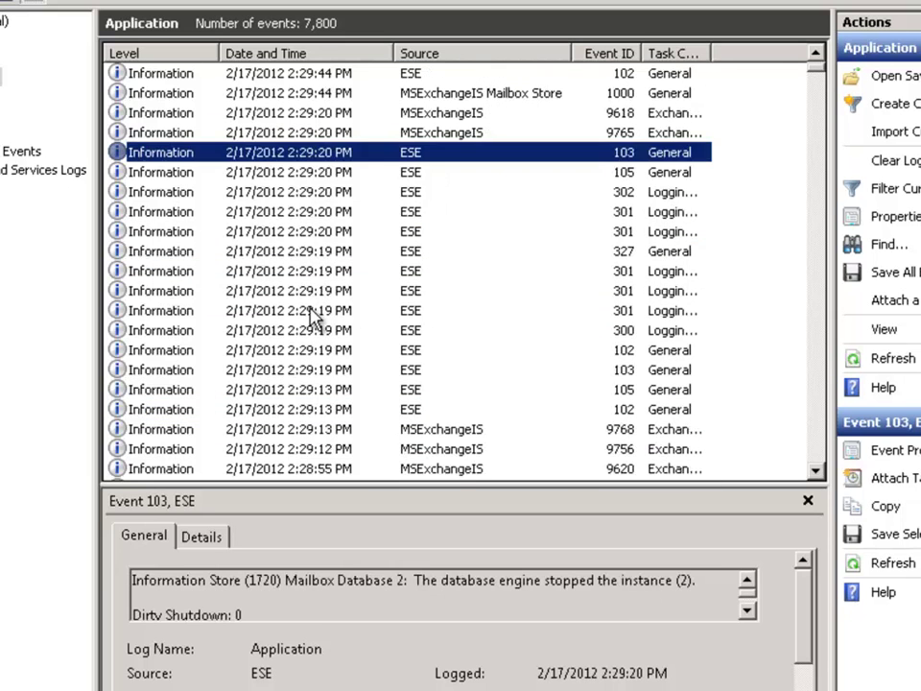
click(305, 310)
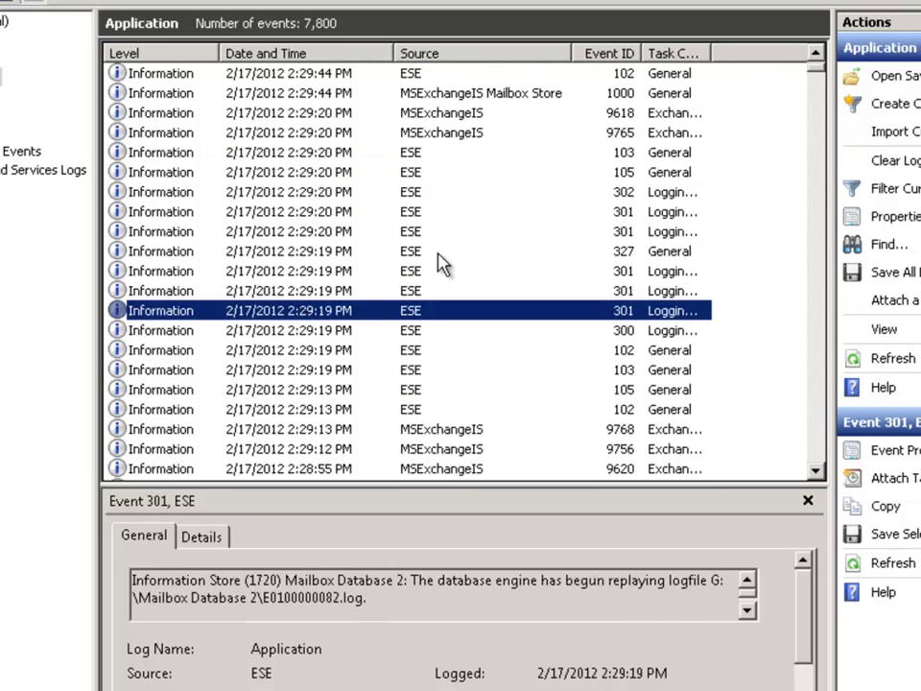
drag(710, 55, 806, 58)
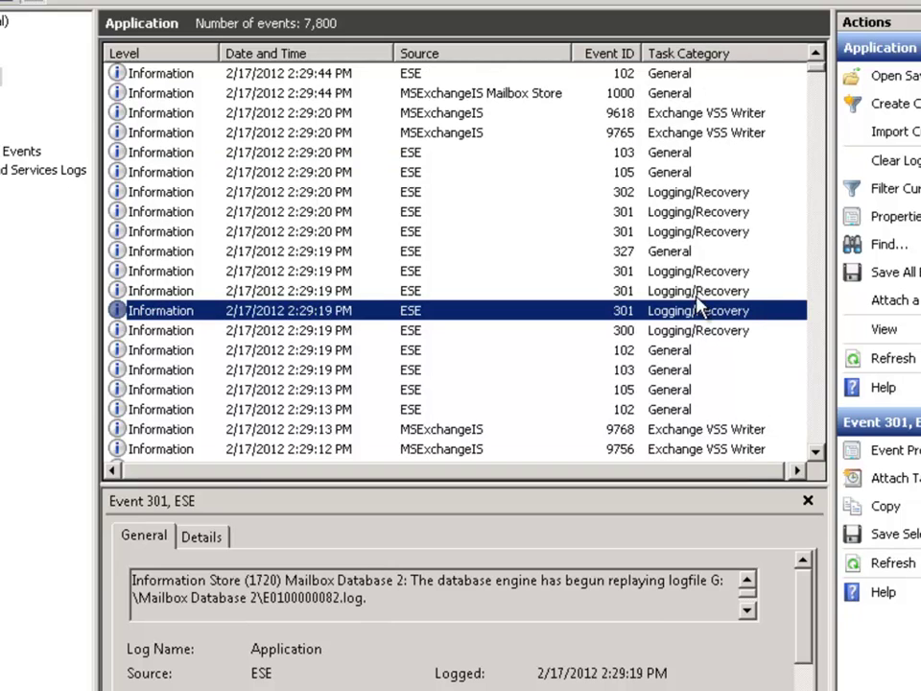
key(Up)
key(Up)
key(Down)
key(Down)
key(Down)
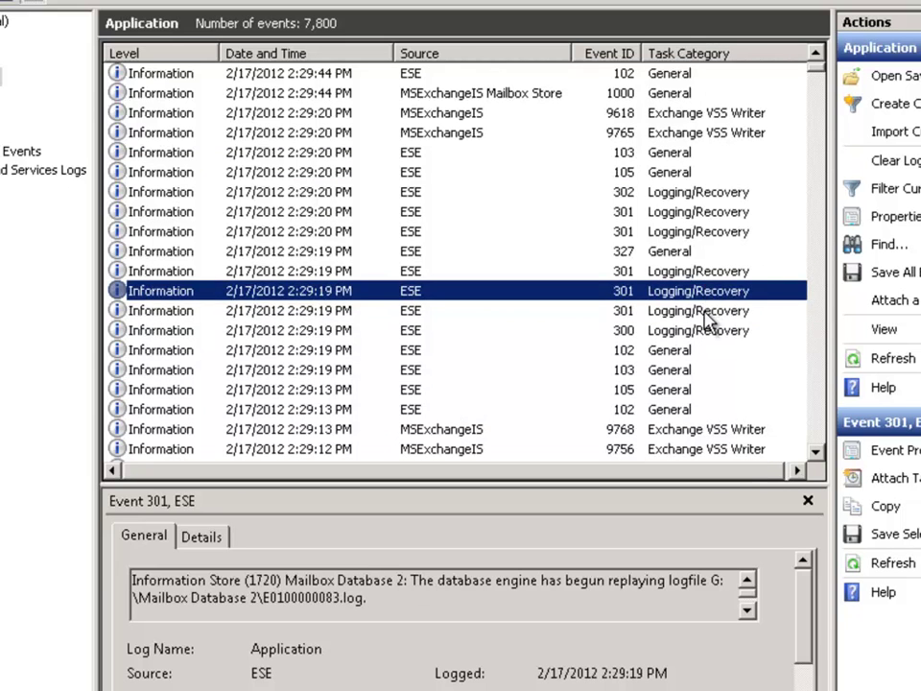
click(204, 271)
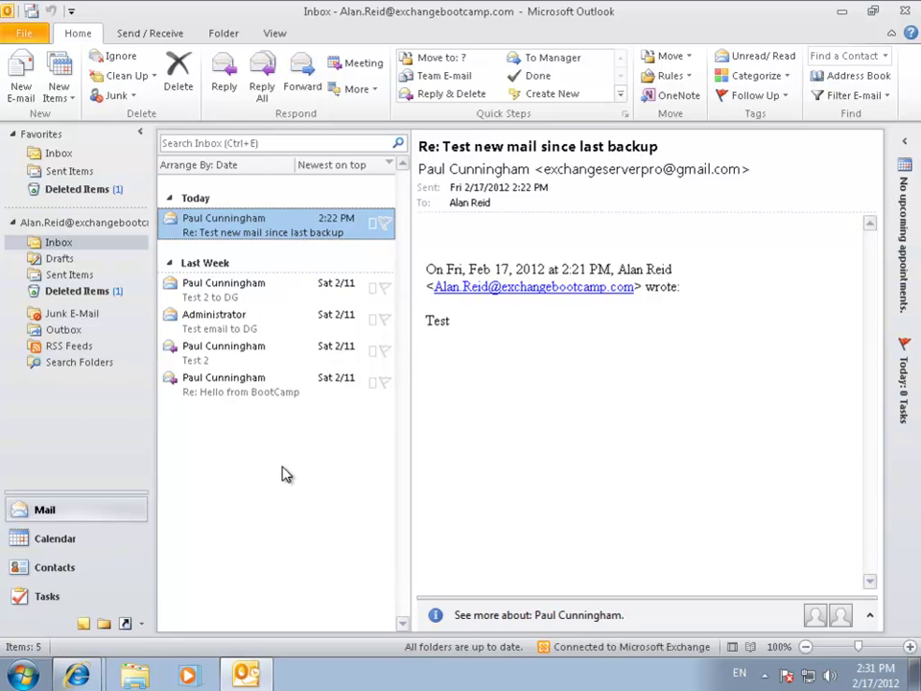
mouse_move(93, 678)
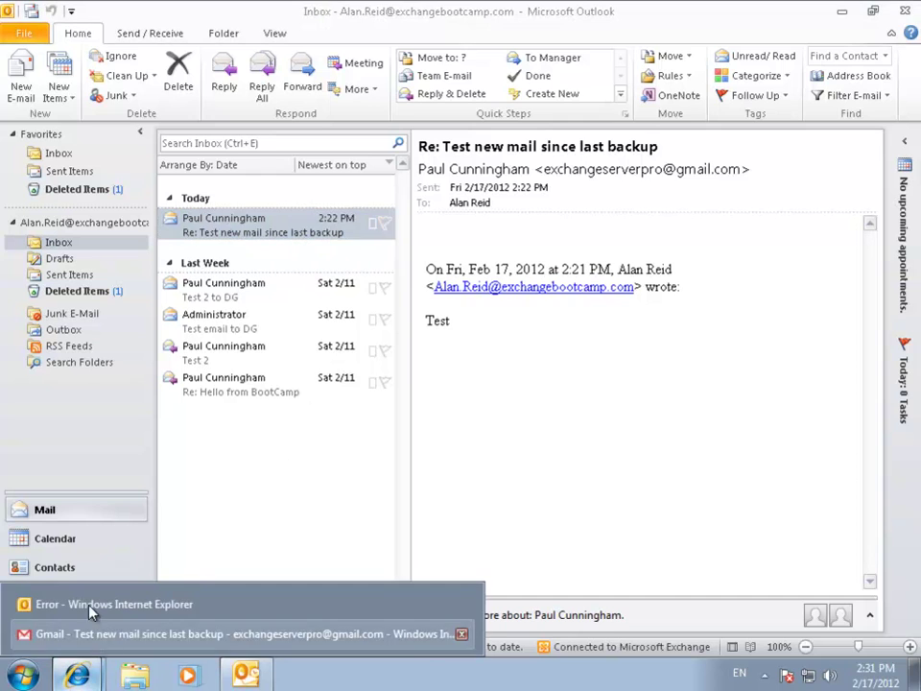
Reload the Outlook Web App error page in Internet Explorer so the five-item Inbox appears
click(66, 452)
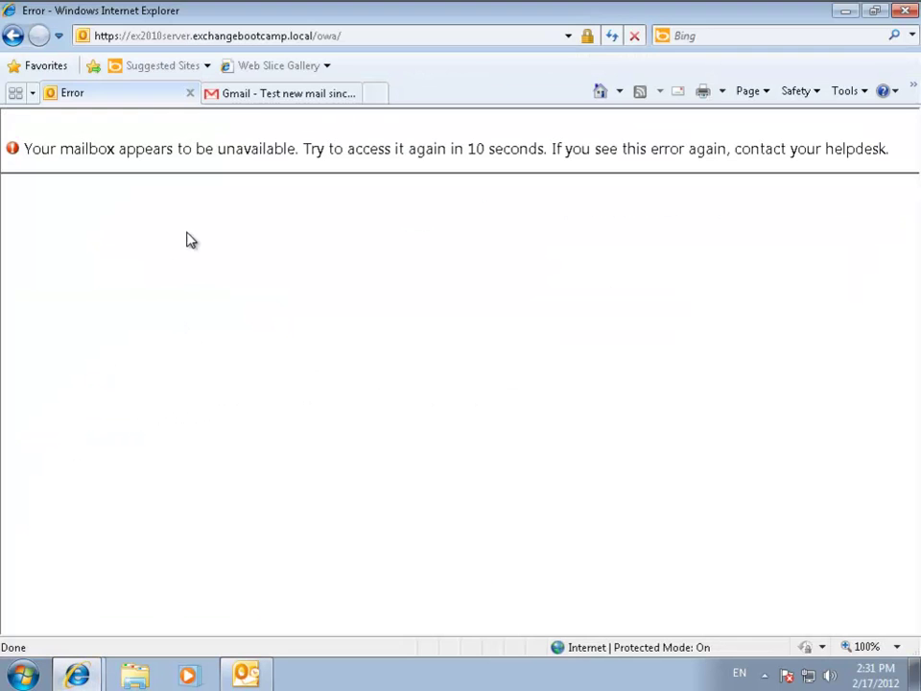
click(611, 35)
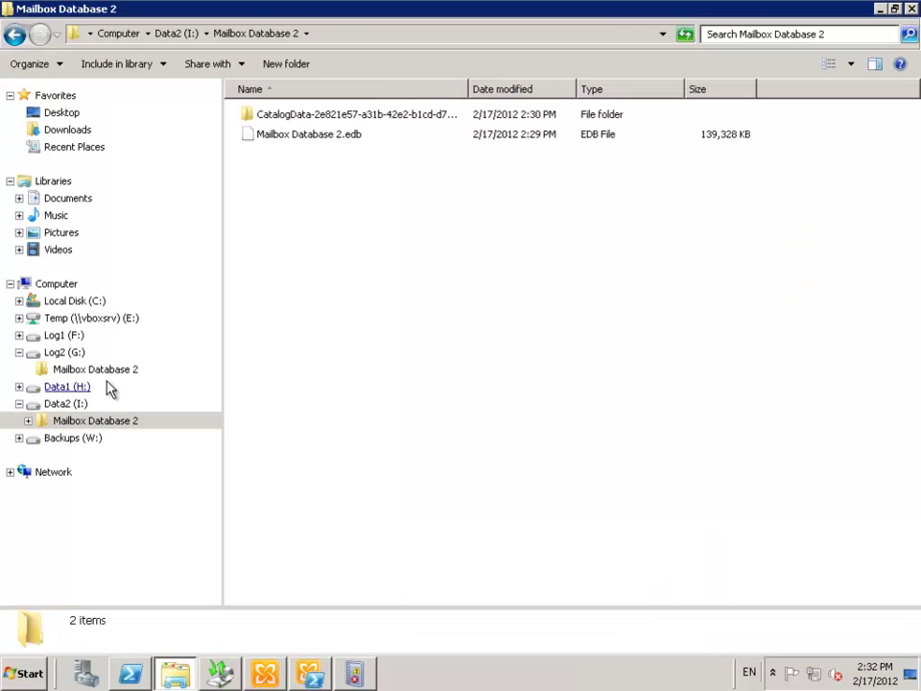
Inspect the Log2 (G:) transaction logs such as E010000000F, then view Mailbox Database 2.edb on Data2 (I:)
click(75, 369)
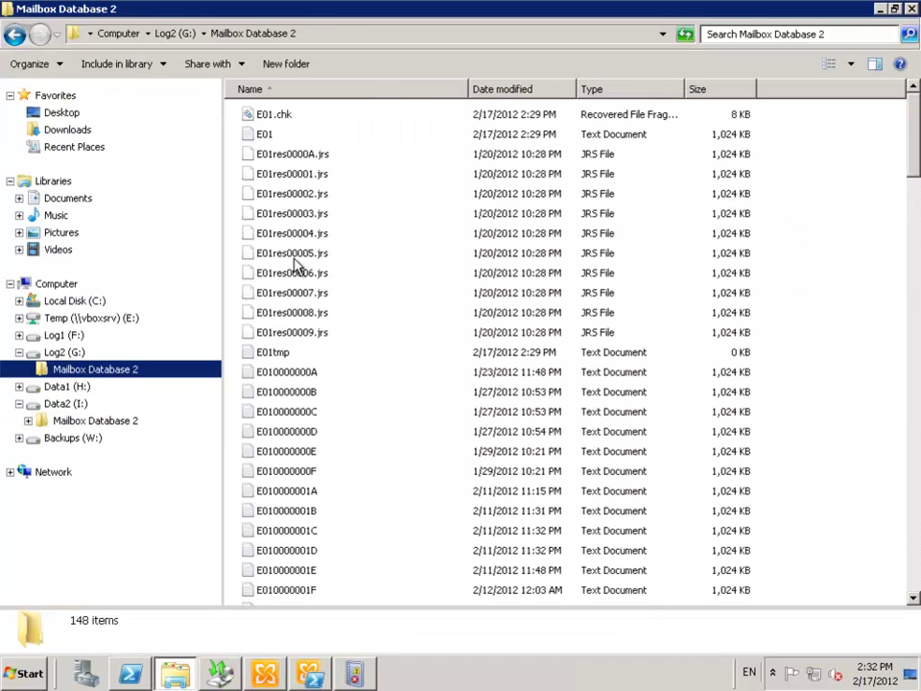
click(70, 422)
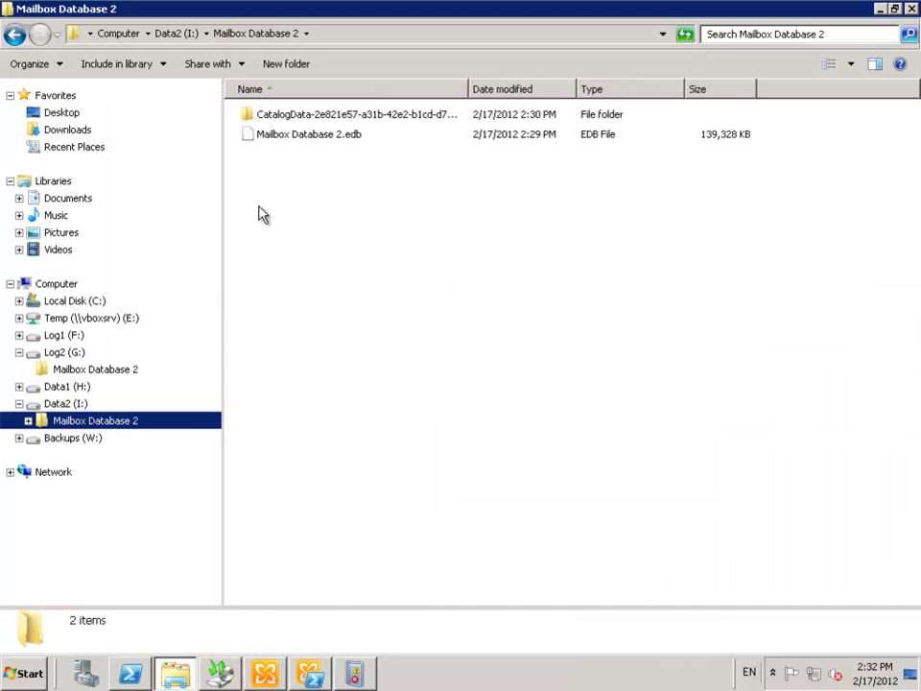
click(348, 196)
click(87, 372)
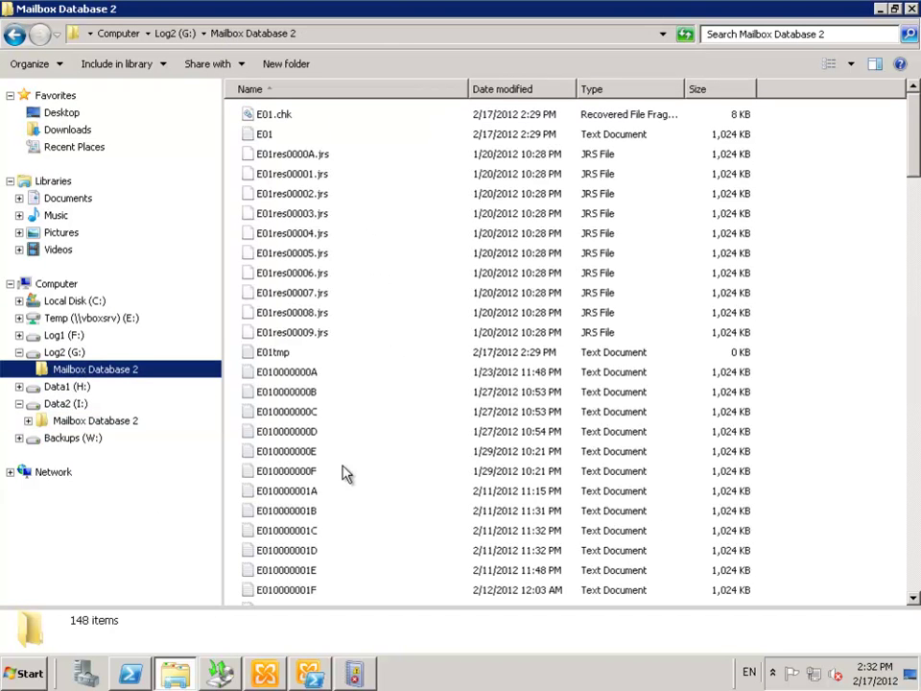
click(336, 469)
scroll(343, 467, down, 4)
scroll(287, 451, up, 4)
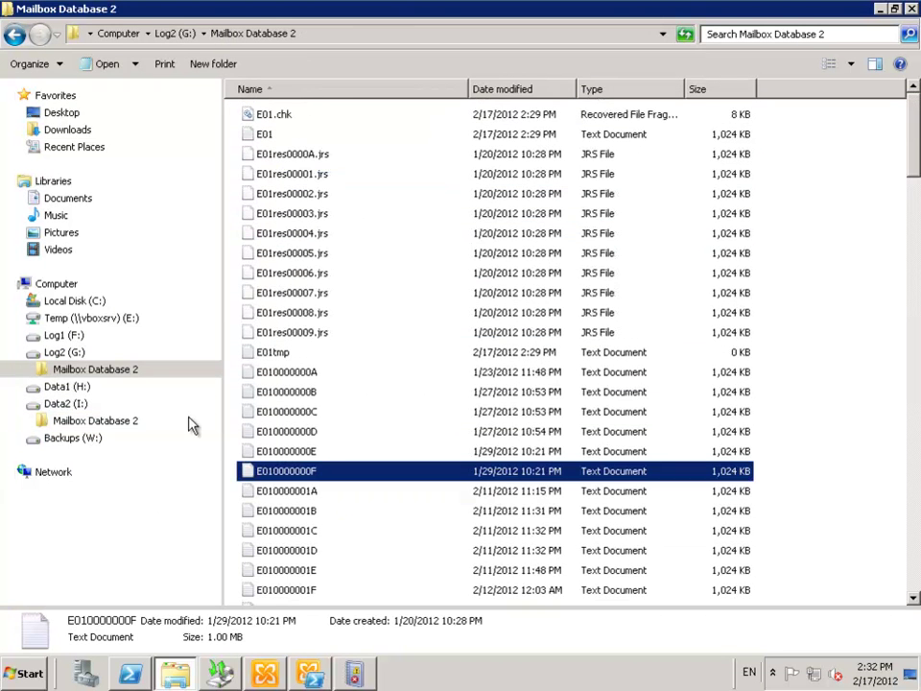
click(100, 421)
click(334, 301)
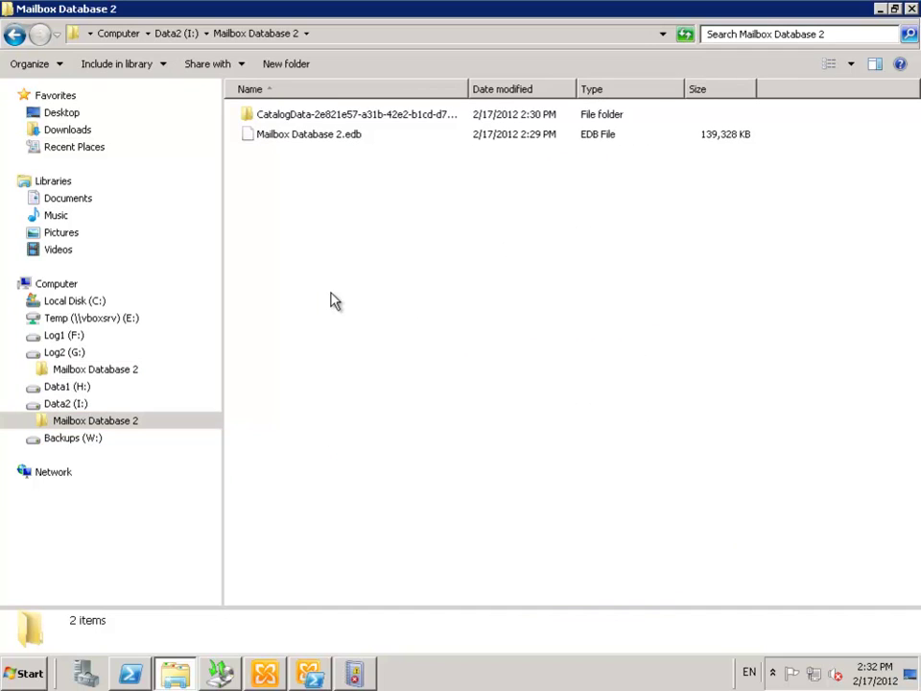